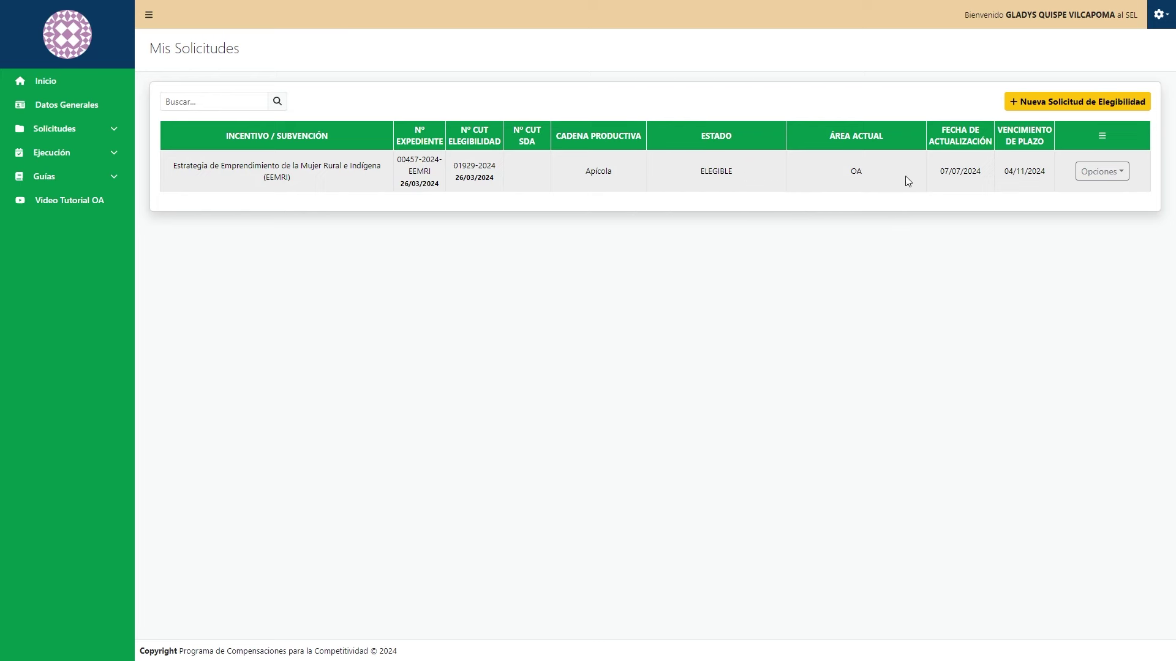
Open the entrepreneurship plan registration for the eligible EEMRI application and register the plan's formulator by looking up their DNI number
left_click(1112, 173)
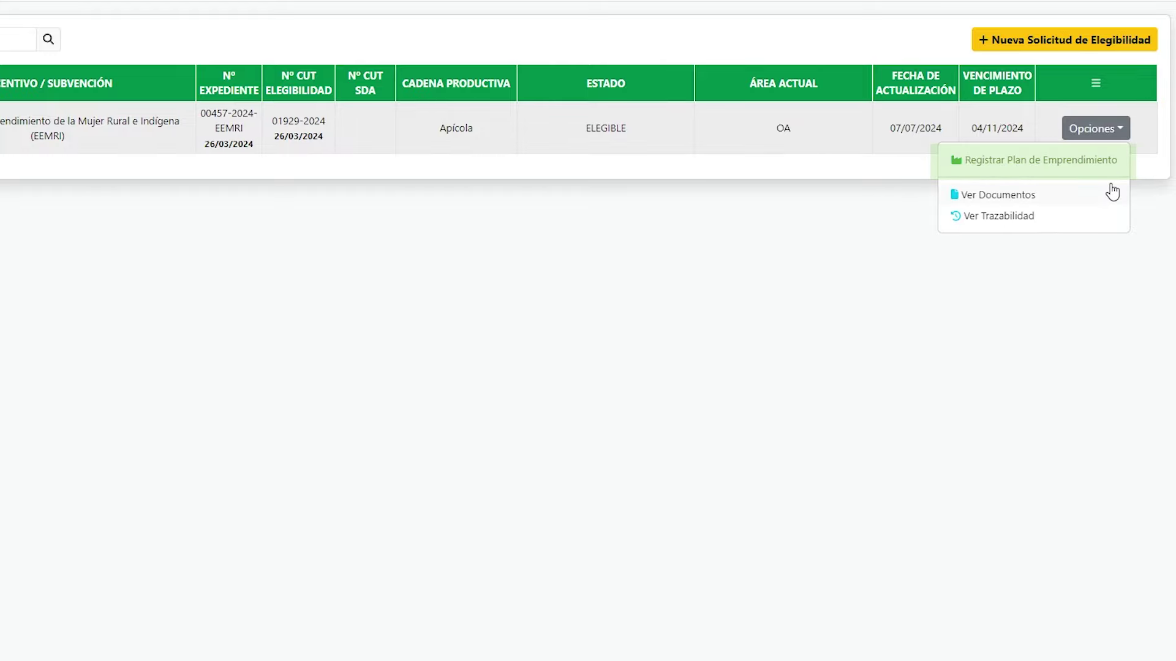
left_click(1112, 174)
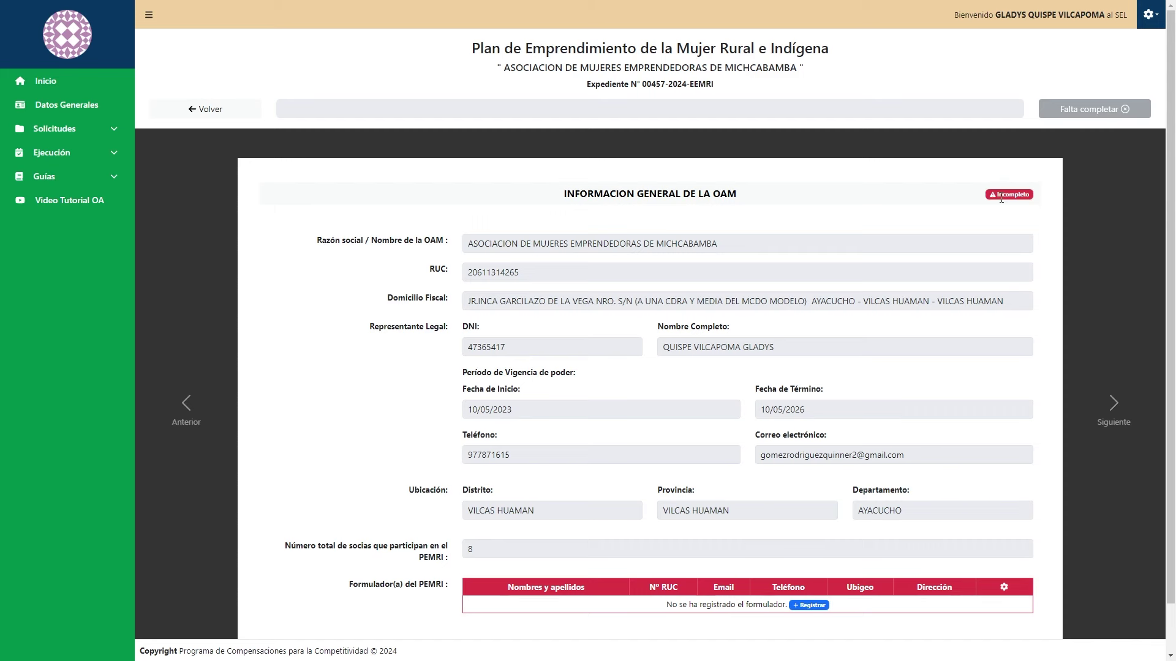
scroll(1001, 200, "down", 1)
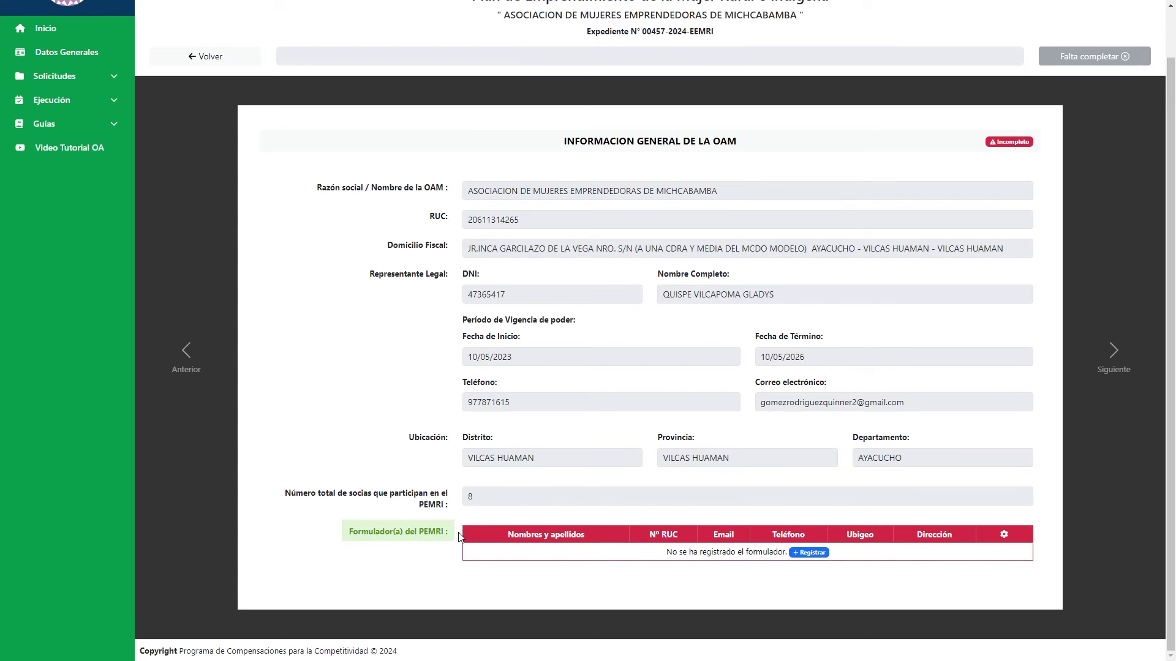
left_click(823, 553)
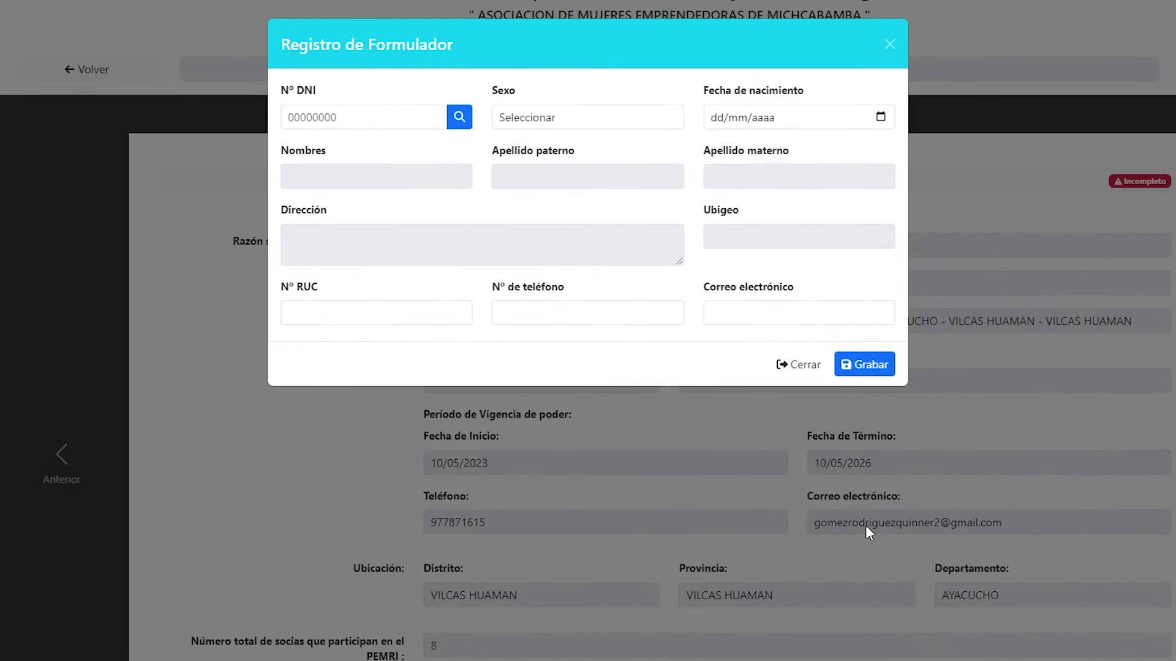
left_click(364, 117)
type("XXXXXX")
left_click(459, 117)
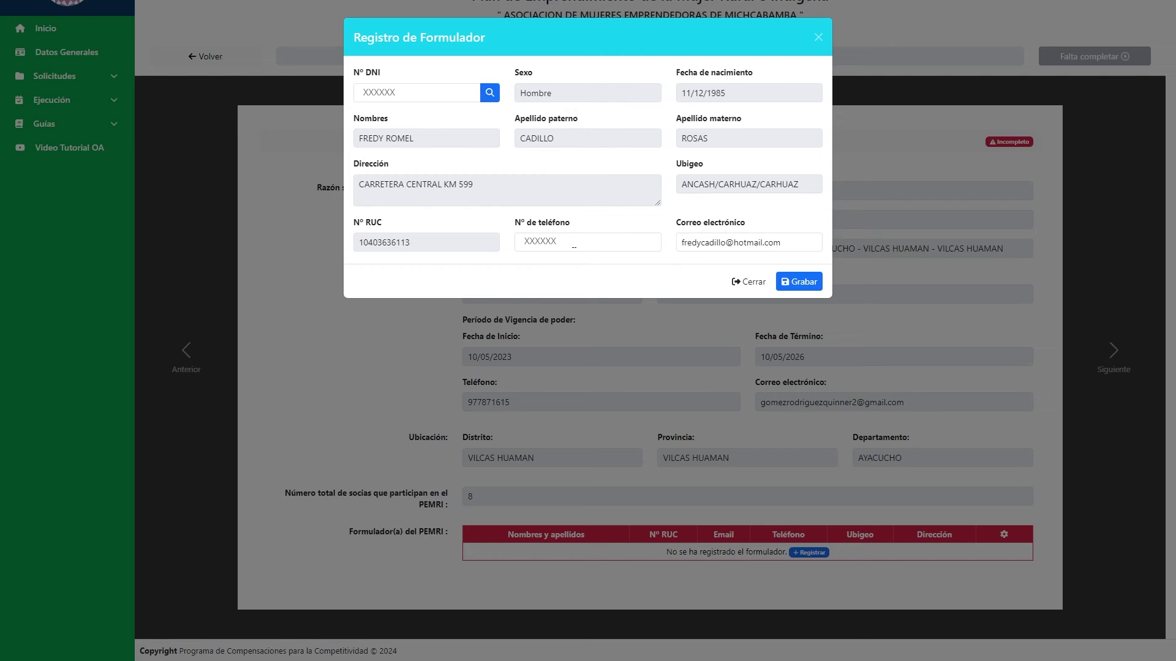
left_click(797, 281)
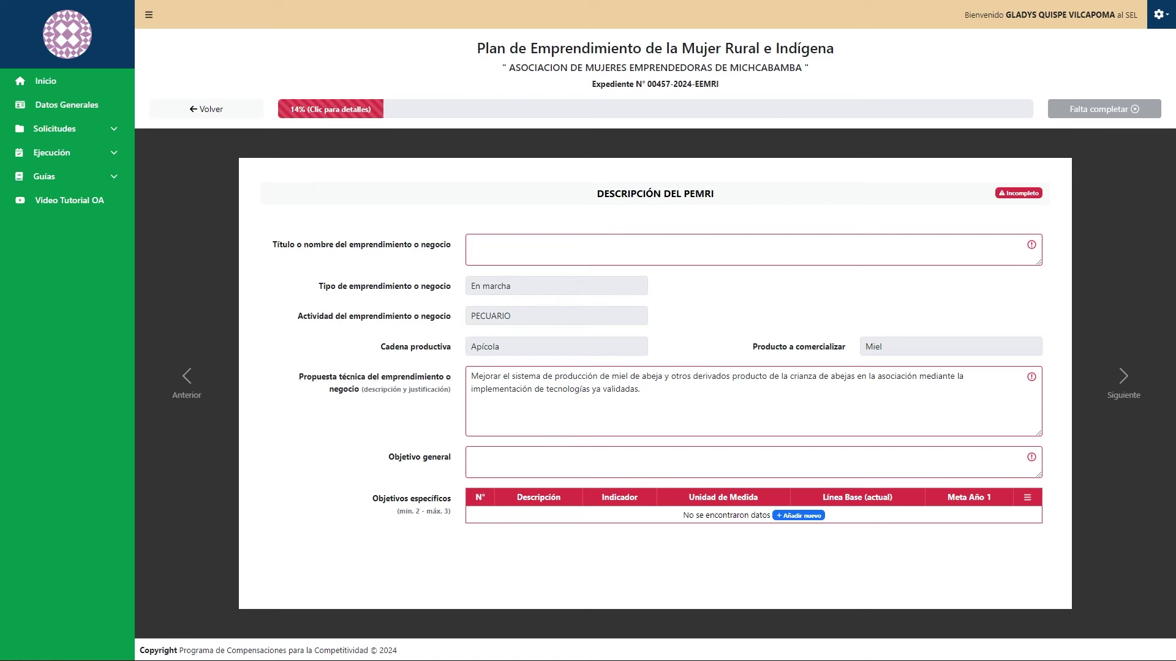
Enter the business title "Mejoramiento de la Producción de Derivados Lácteos (Queso Fresco Pasteurizado) en la Asociación"
left_click(539, 250)
type("Mejoramiento de la Producción de Derivados Lácteos (Queso Fresco Pasteurizado) en la Asociación")
key("Tab")
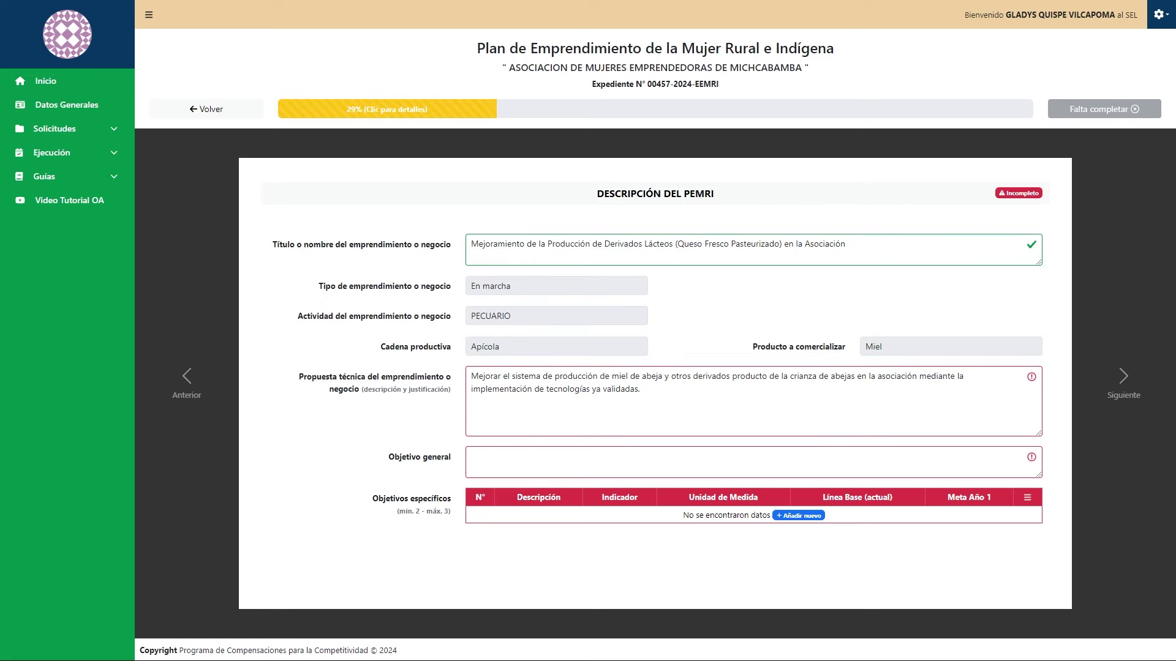
Replace the technical proposal text with the copied description of the association's dairy herd and fresh cheese production
left_click(693, 412)
key("ctrl+a")
key("ctrl+v")
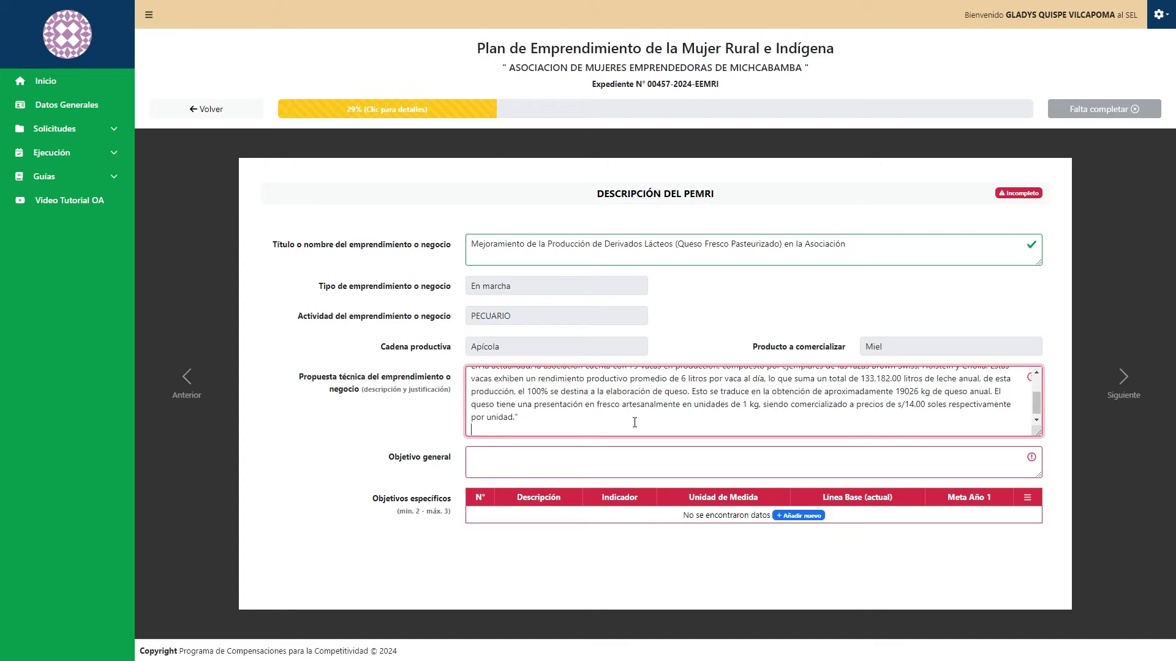
key("Tab")
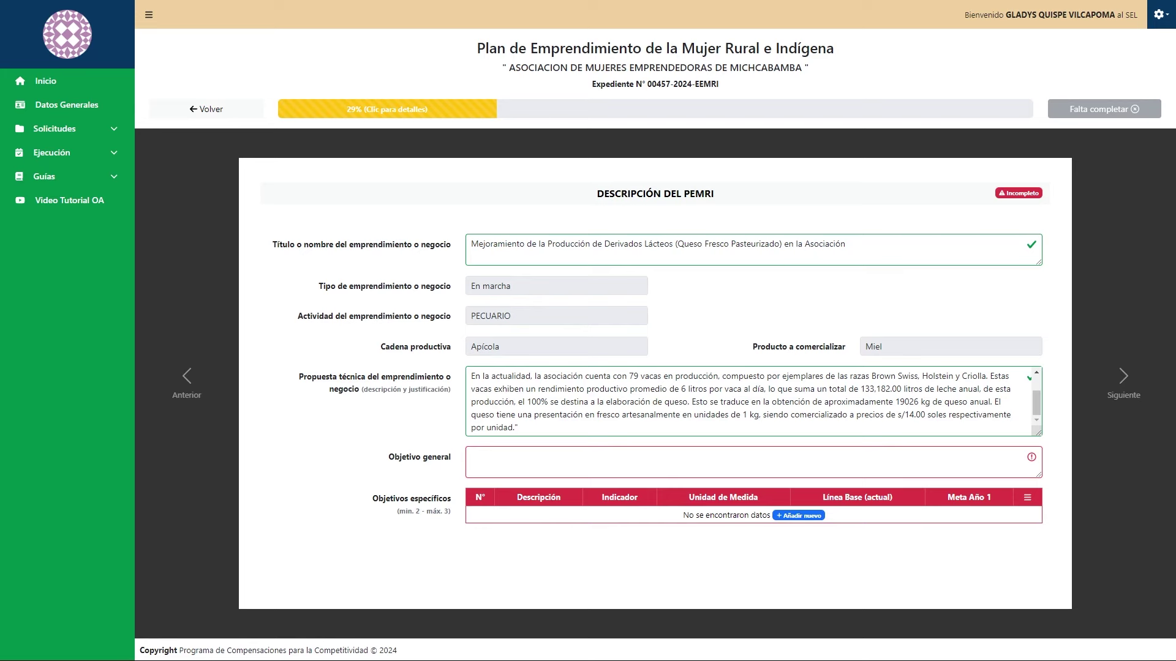
Enter the general objective "Mejorar la producción de queso fresco pasteurizado en la Asociación Agropecuaria"
left_click(612, 471)
type("Mejorar la producción de queso fresco pasteurizado en la Asociación Agropecuaria")
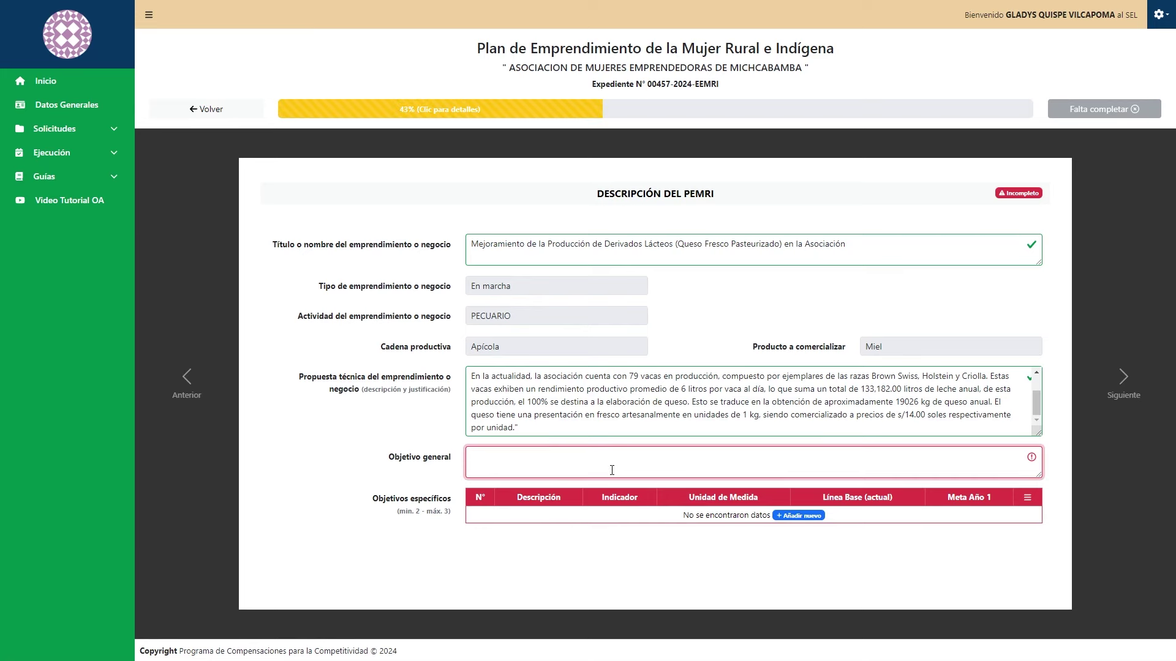
key("Tab")
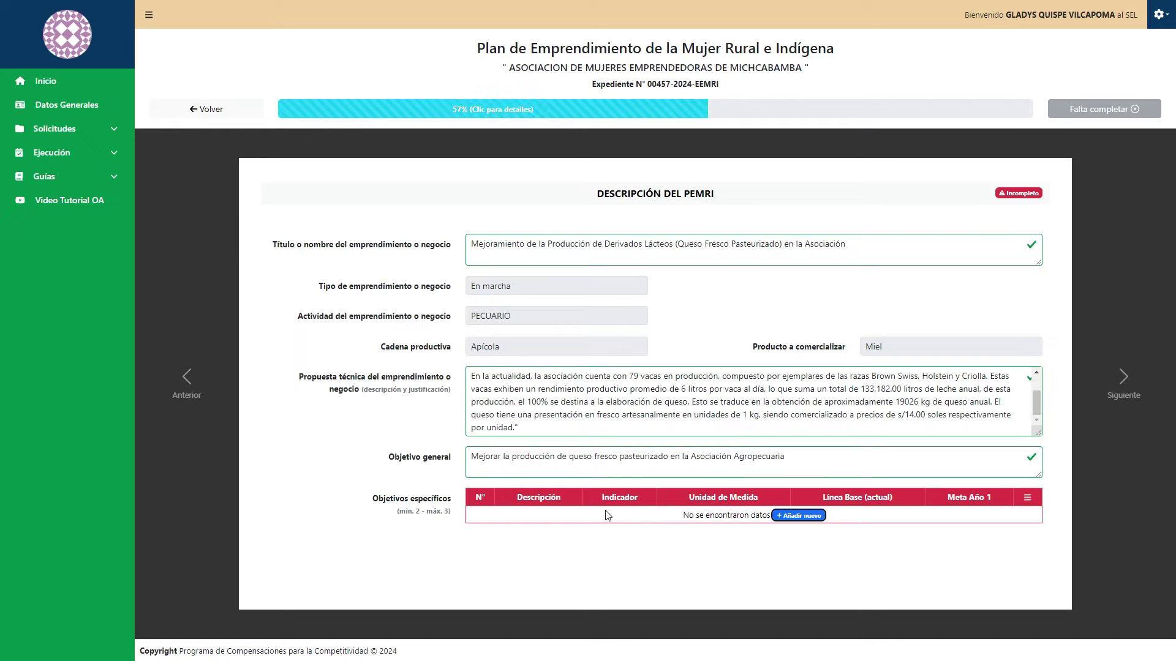
Start a new specific objective with the description "Incremento de la producción de queso fresco pasteurizado"
left_click(779, 515)
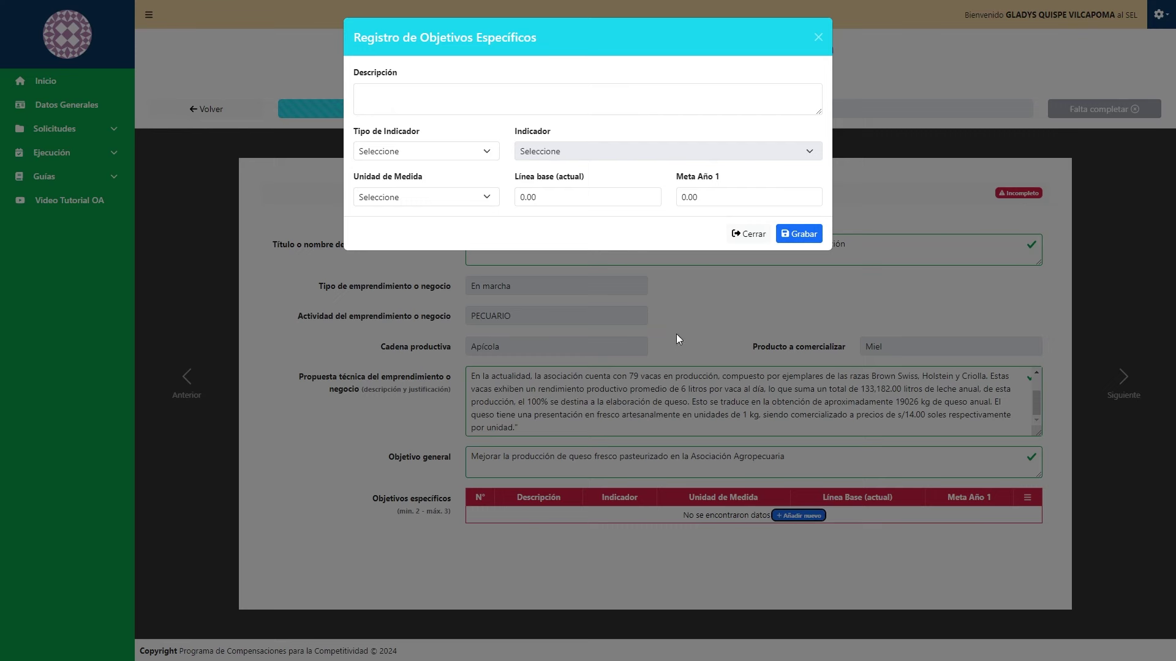
left_click(416, 101)
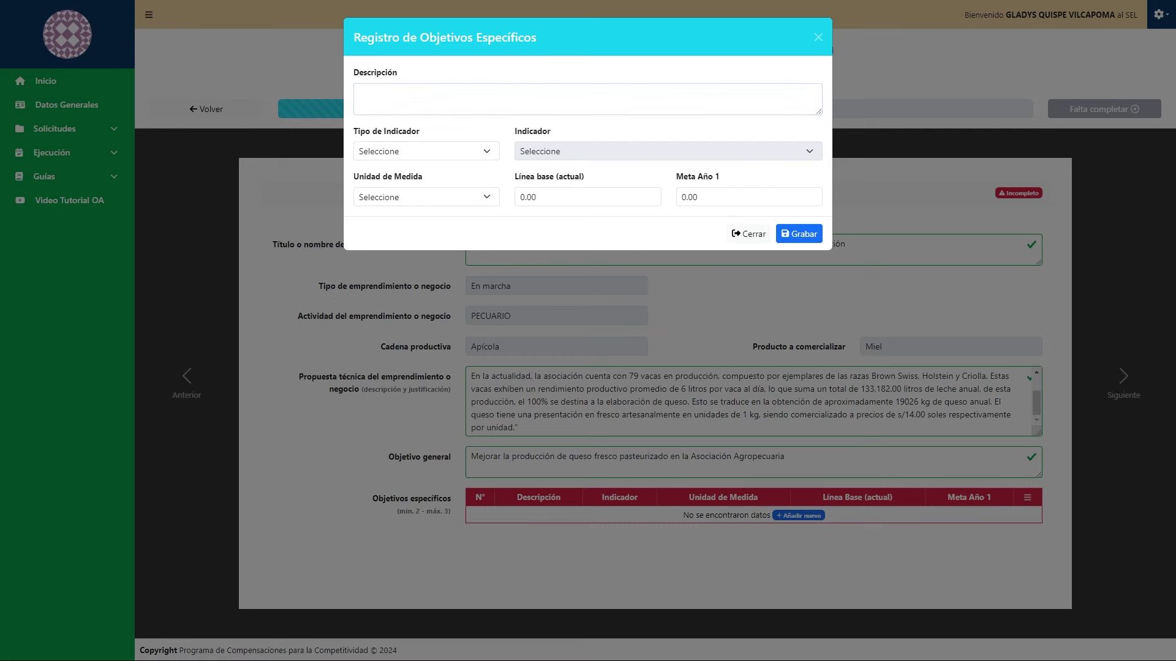
left_click(467, 103)
type("Incremento de la producción de queso fresco pasteurizado")
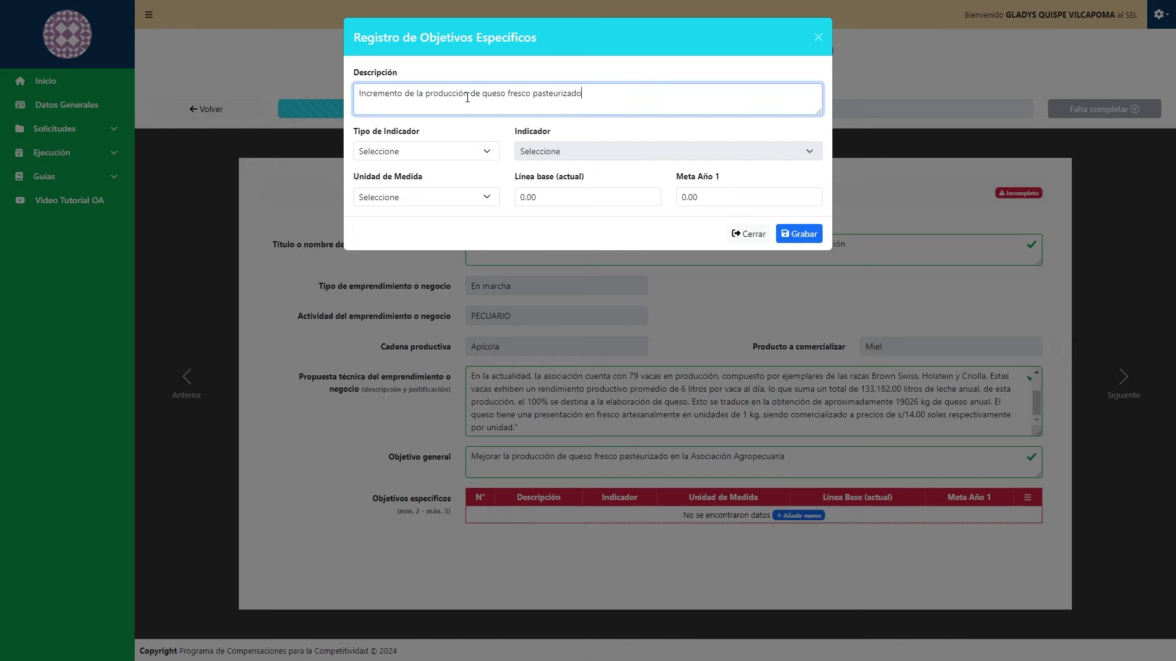
key("Tab")
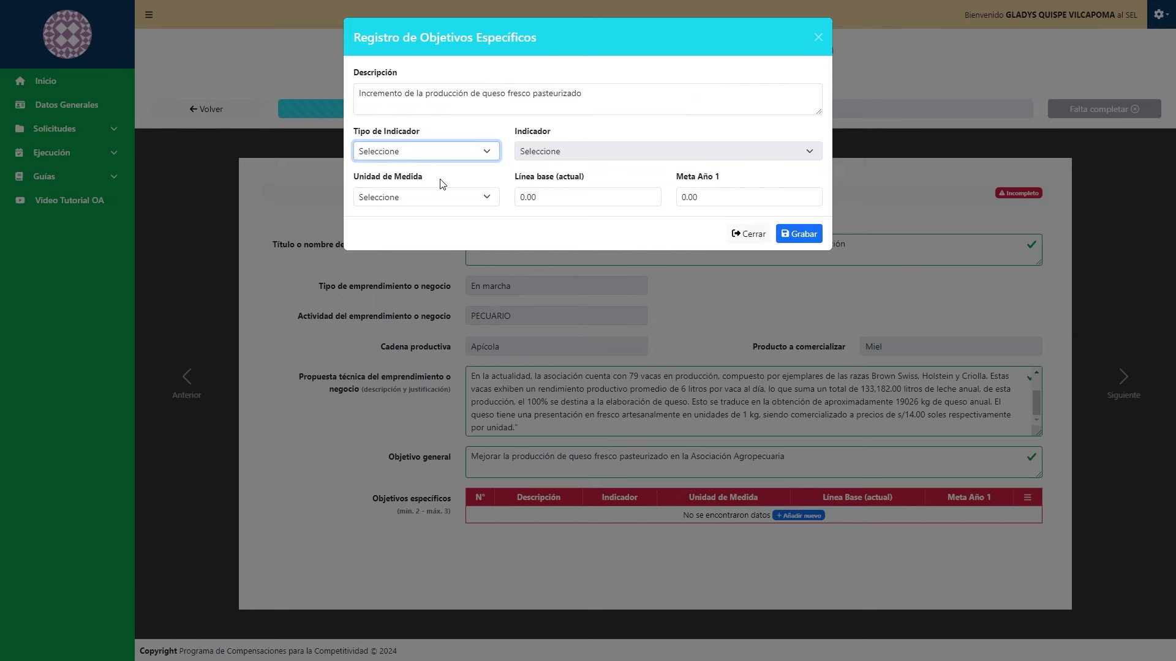
Set the objective's indicator type to Indicadores de Producción, the indicator to Volumen de producción and the unit to KILOGRAMO (KG)
key("Down")
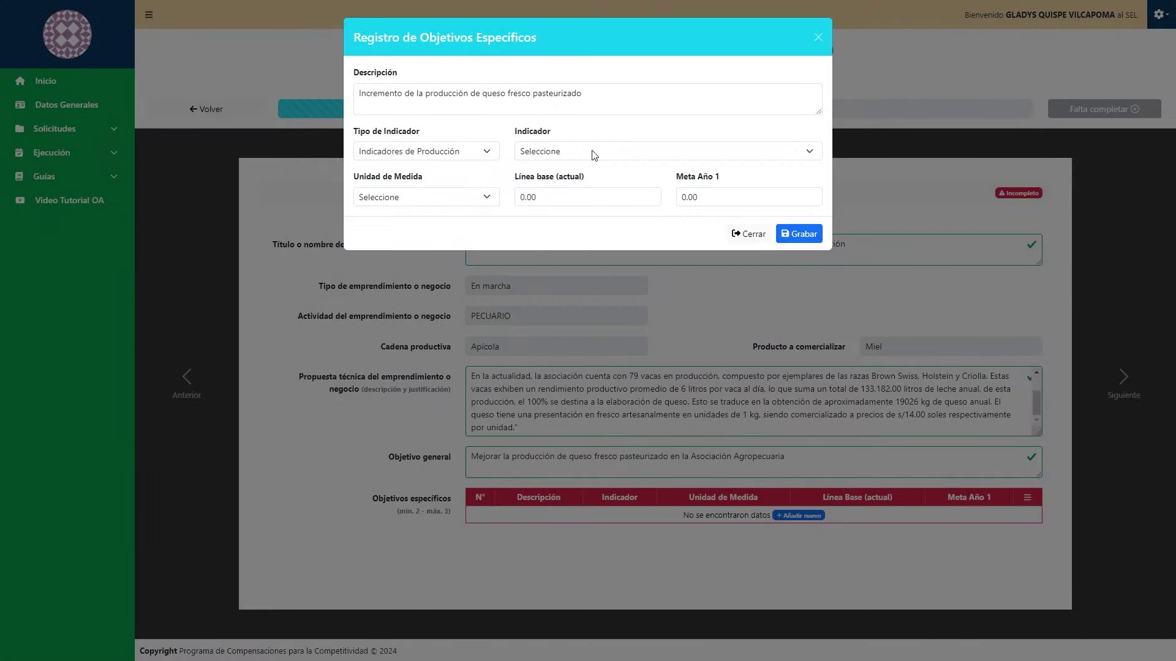
left_click(594, 155)
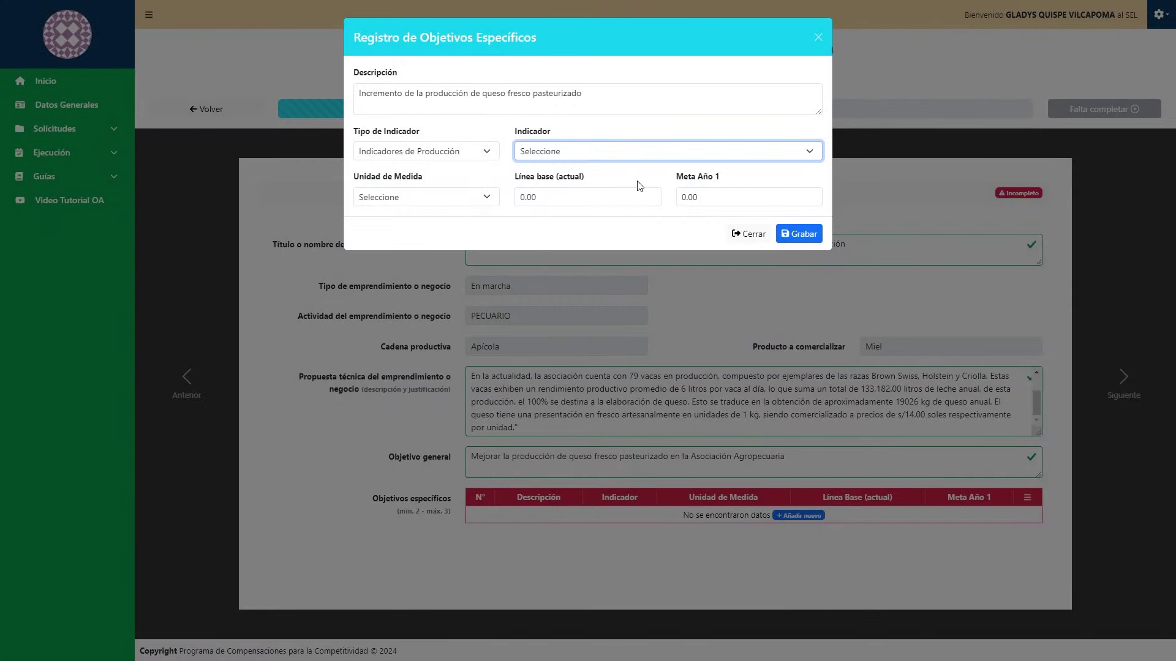
key("Down")
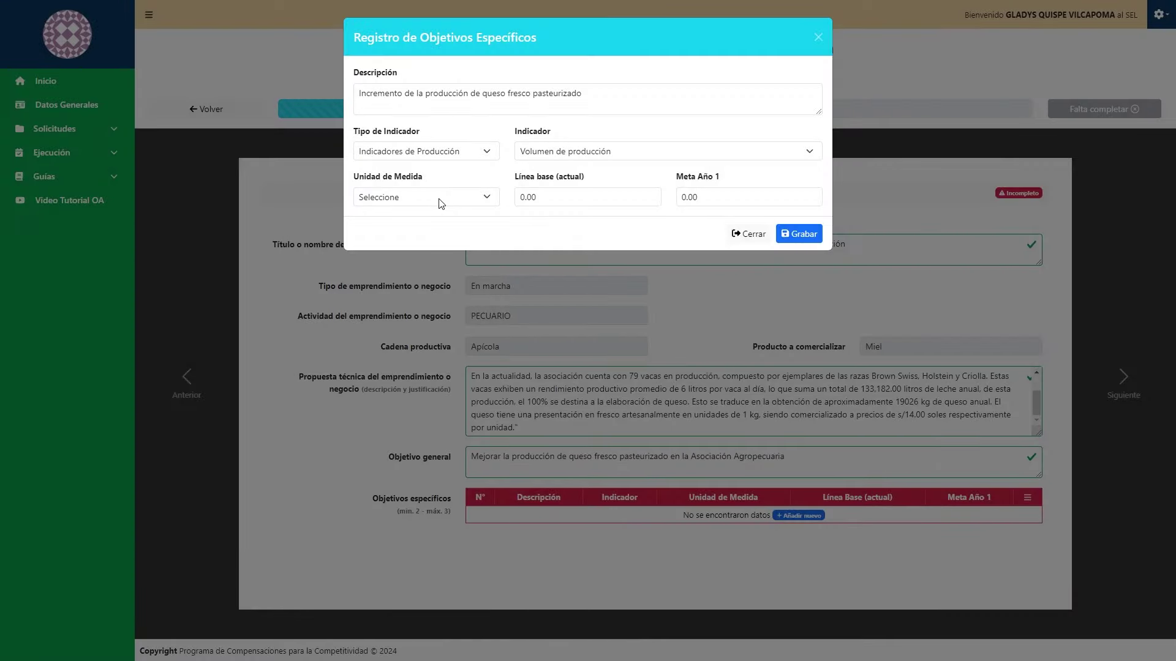
left_click(439, 199)
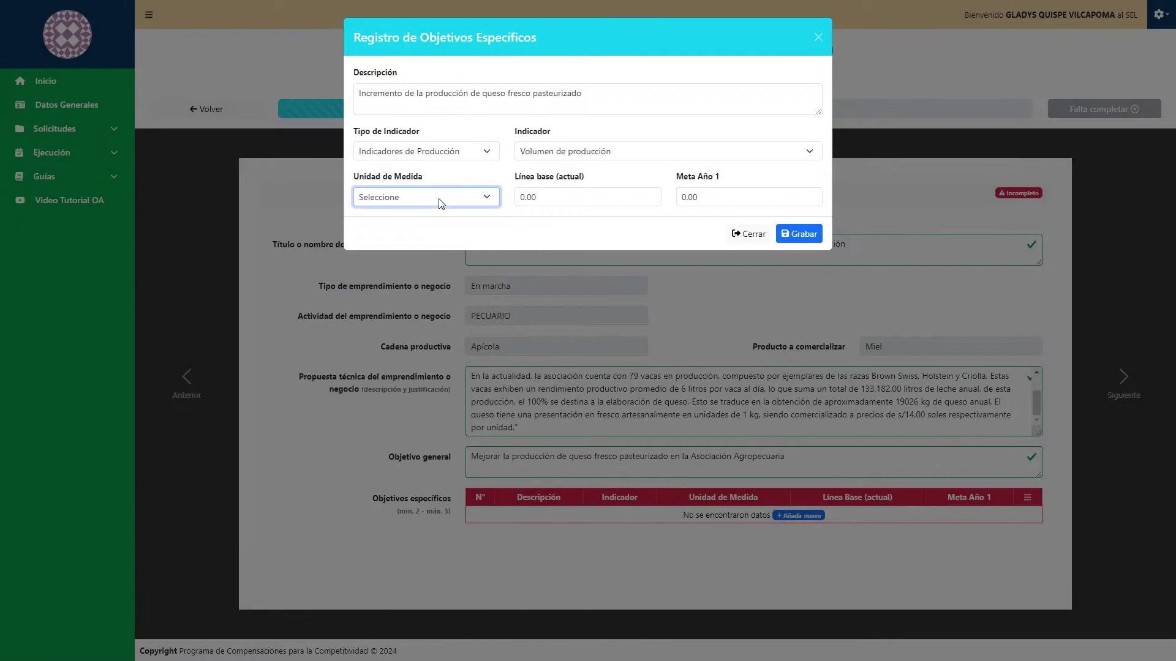
left_click(442, 241)
Set the objective's baseline to 19026 and its Year 1 target to 21621, and save the objective
left_click(644, 196)
type("19026")
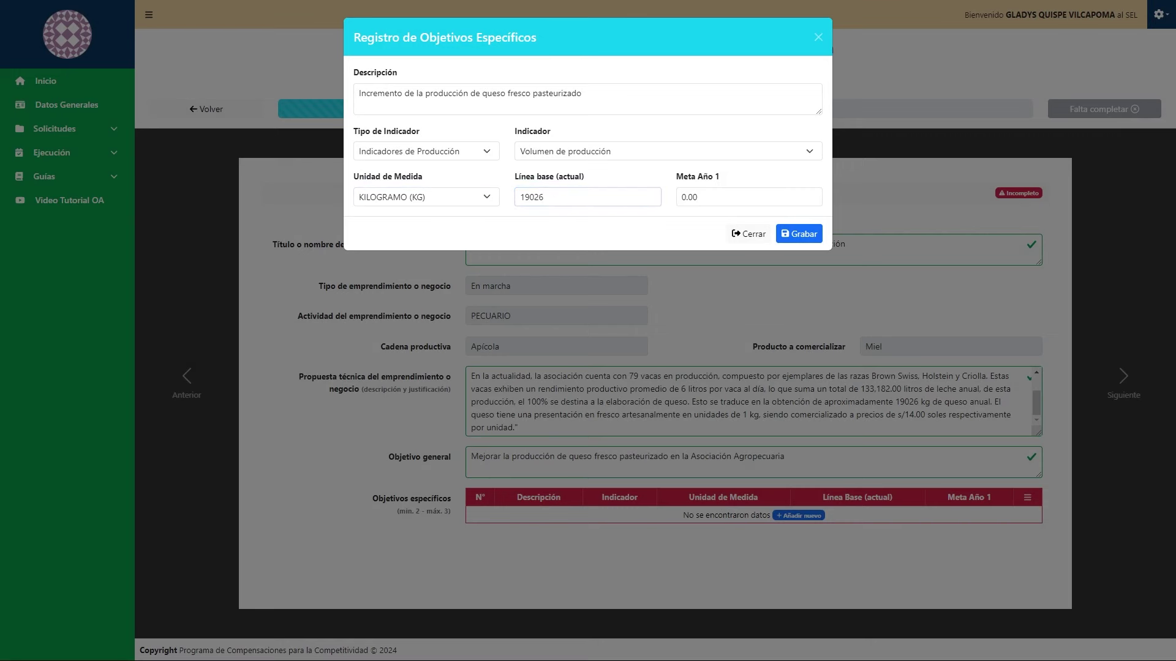
key("Tab")
type("21621")
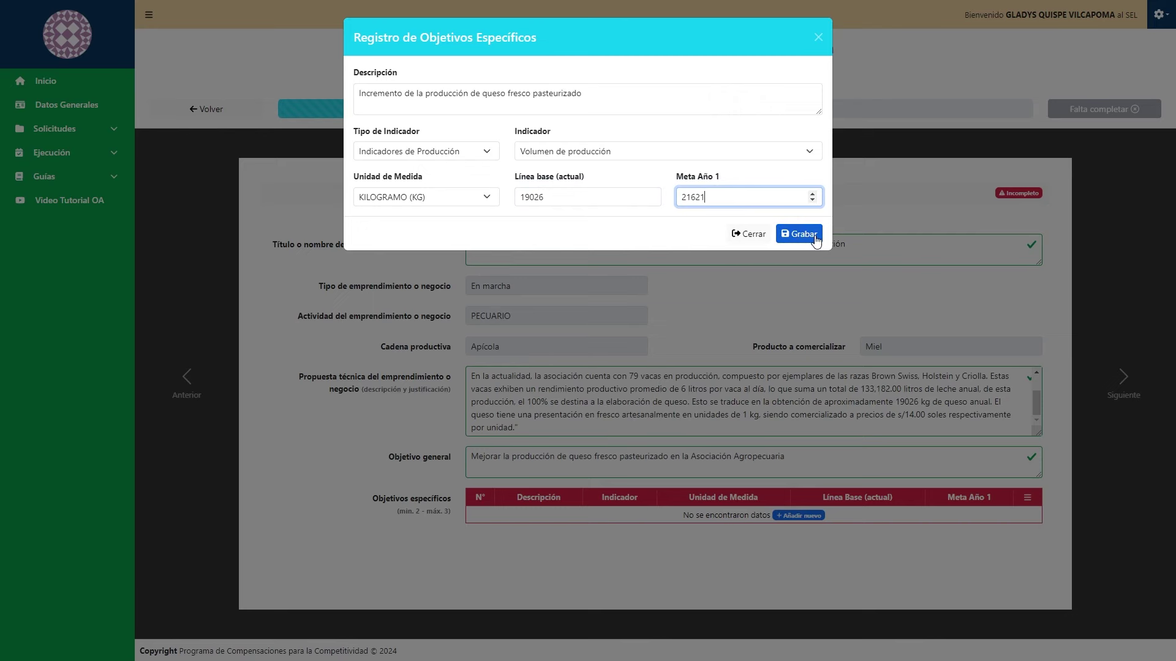
left_click(819, 238)
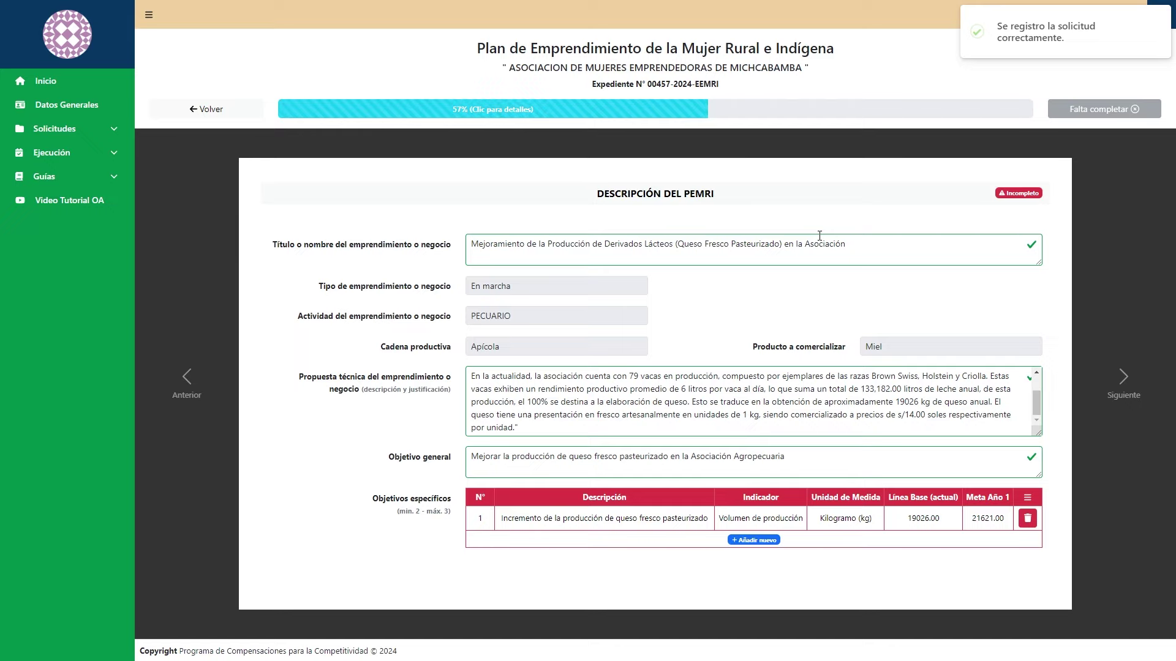
Add specific objective "Mejorar el ingreso por venta del queso fresco pasteurizado" with indicator Ingreso por ventas in SOLES (S/.), baseline 266364, Year 1 target 389178.22
left_click(753, 540)
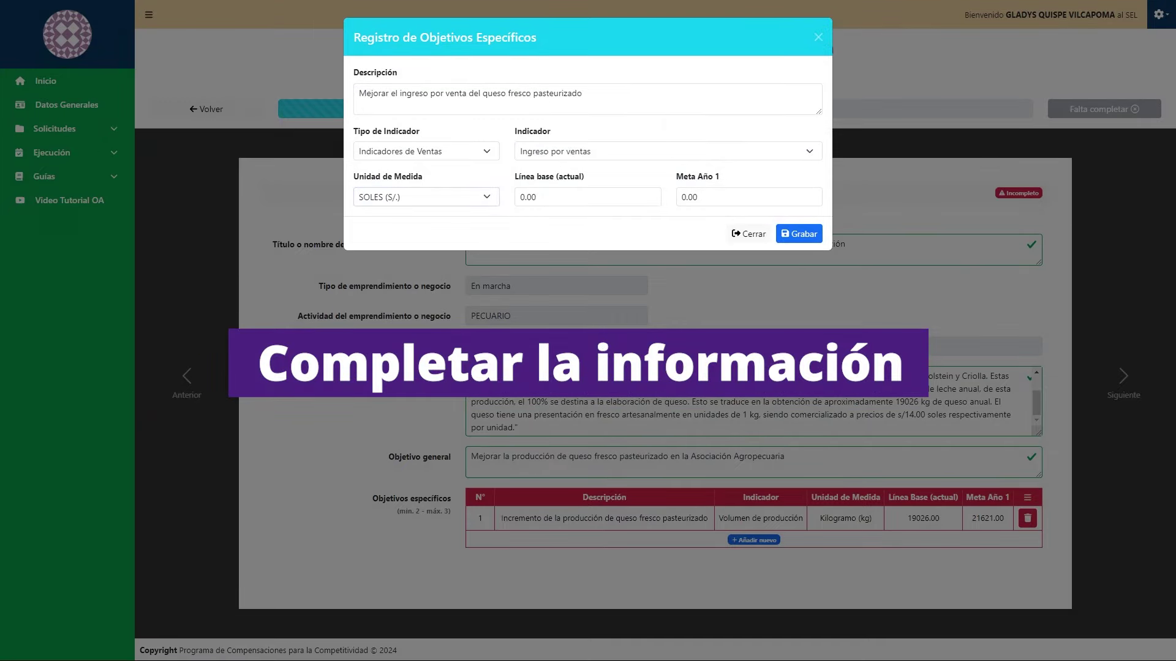
key("Tab")
type("266364")
left_click(754, 193)
type("389178.22")
left_click(802, 237)
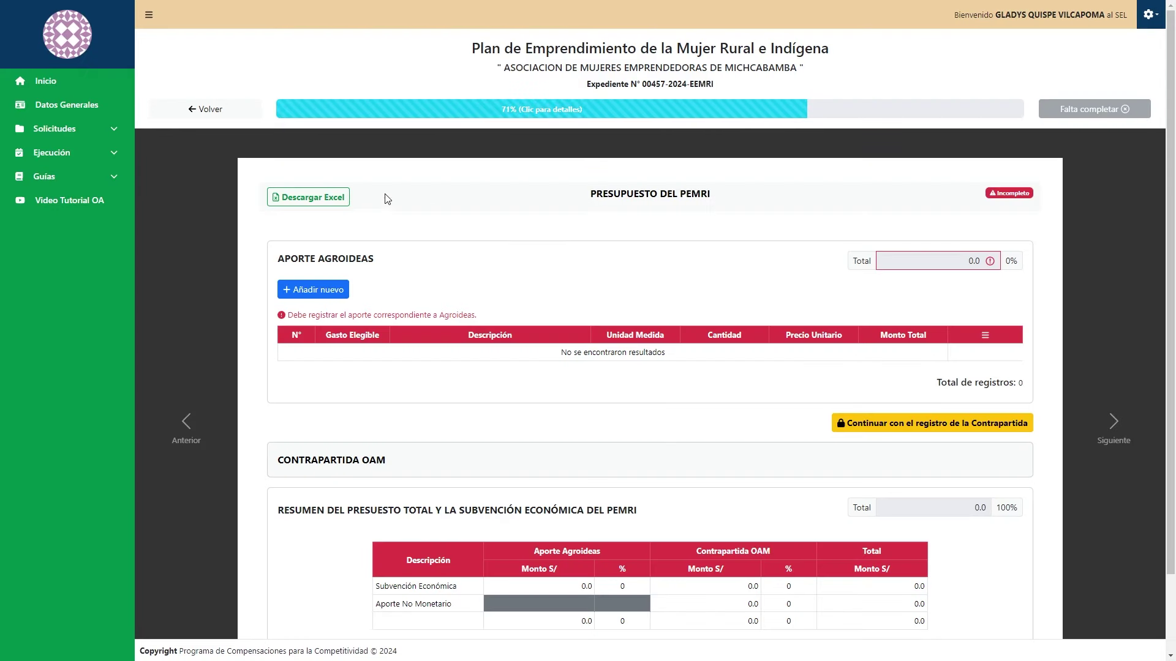
Start a new budget item under the Agroideas contribution and choose MOLDES as the good or service
left_click(331, 298)
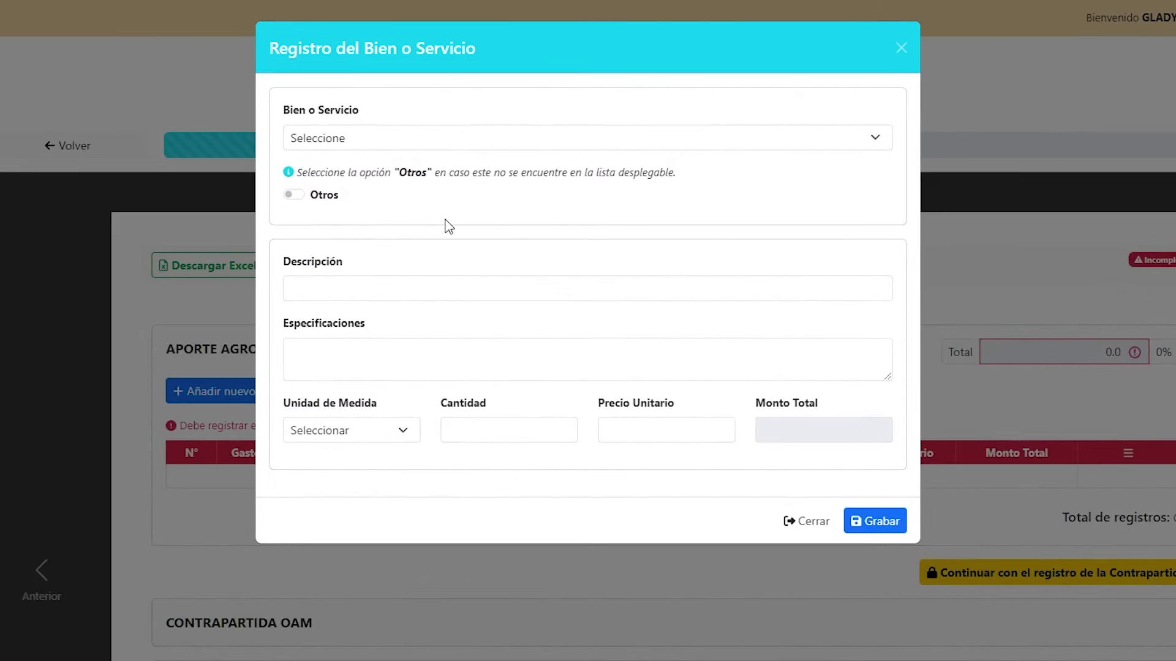
left_click(356, 141)
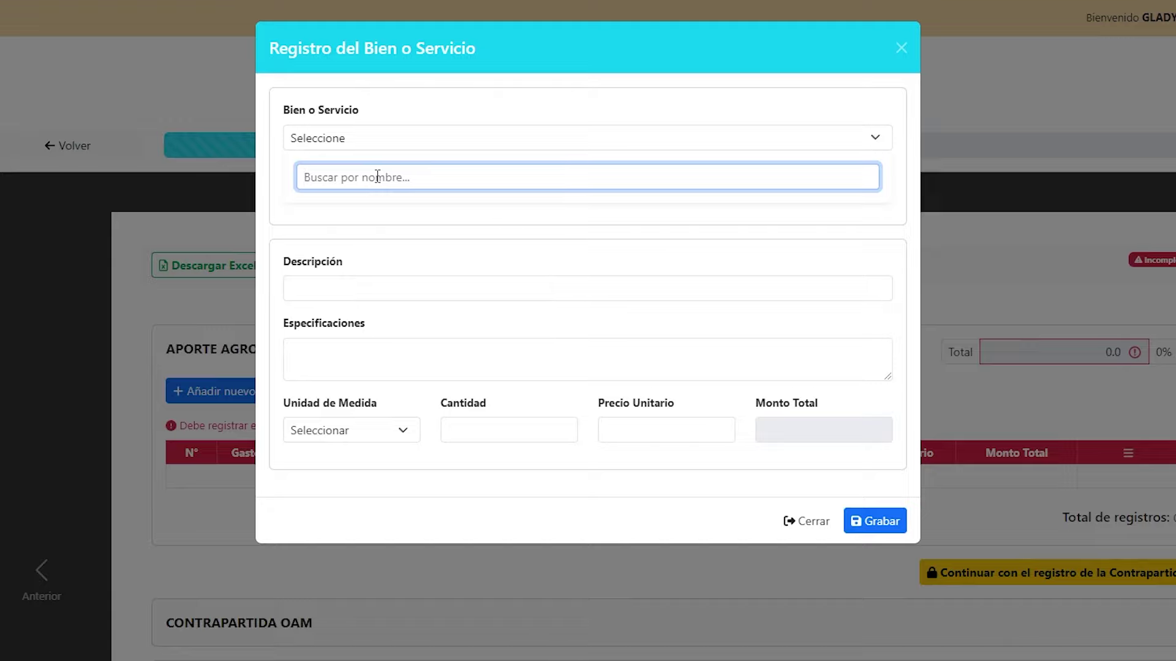
type("MOLDES")
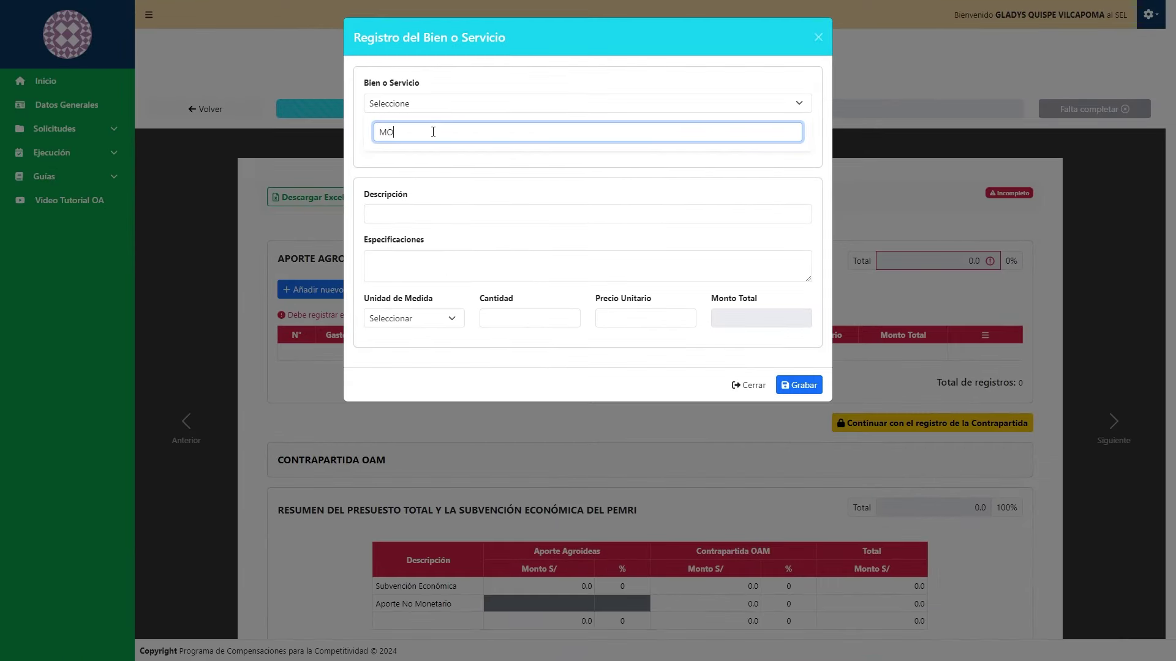
left_click(440, 150)
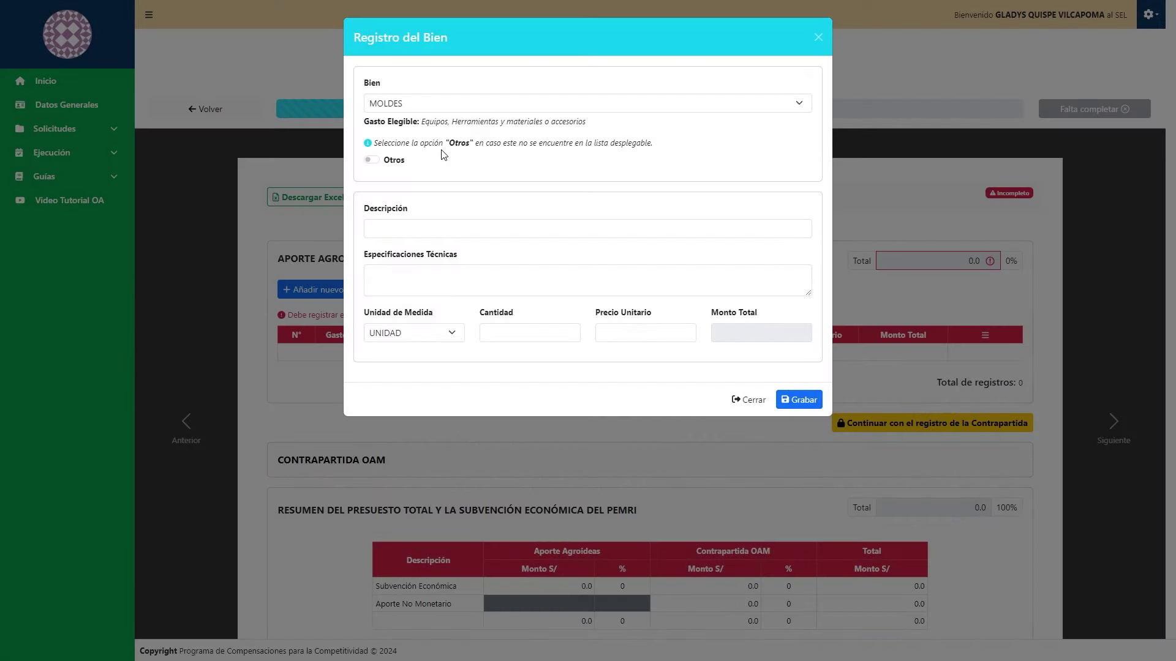
Describe the item as "MOLDES DE QUESO" and paste in the copied technical specifications
left_click(457, 228)
type("MOLDES DE QUESO")
left_click(455, 276)
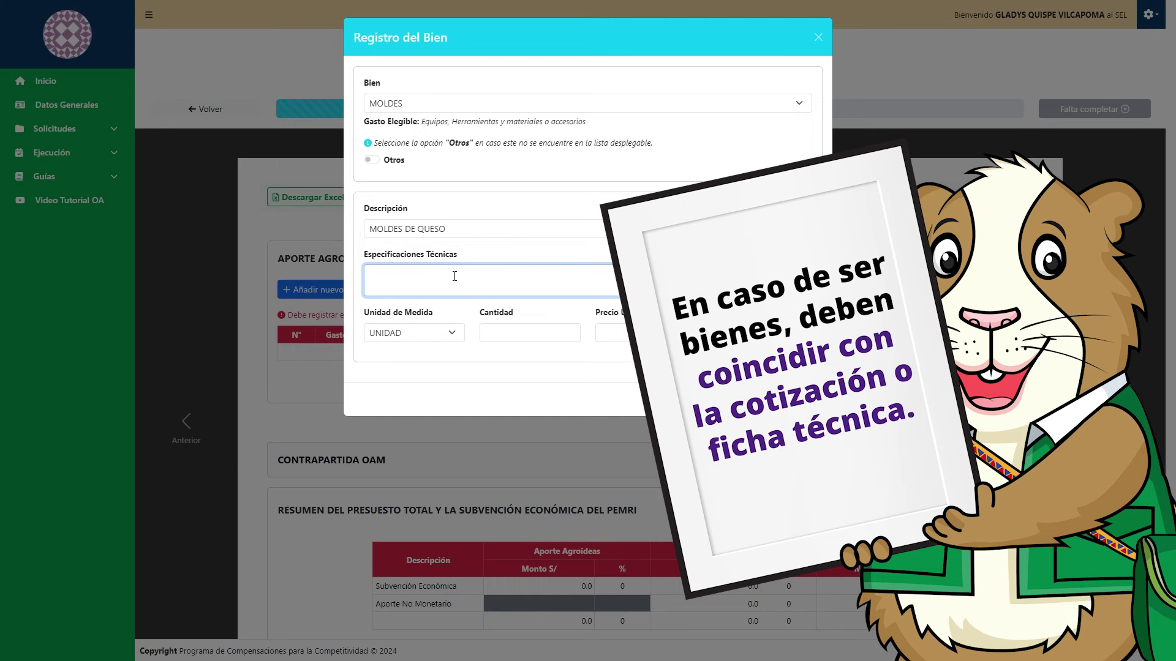
key("ctrl+v")
Set the item's unit to UNIDAD, quantity to 50 and unit price to 140, then save and confirm its registration
left_click(453, 335)
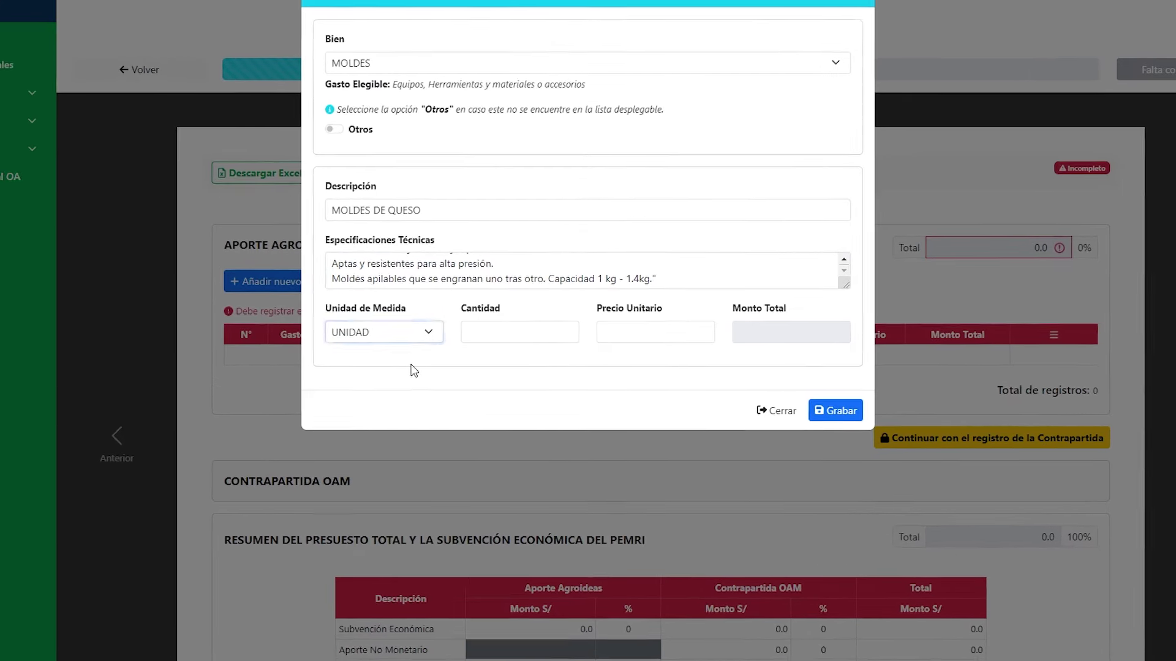
left_click(439, 362)
left_click(508, 331)
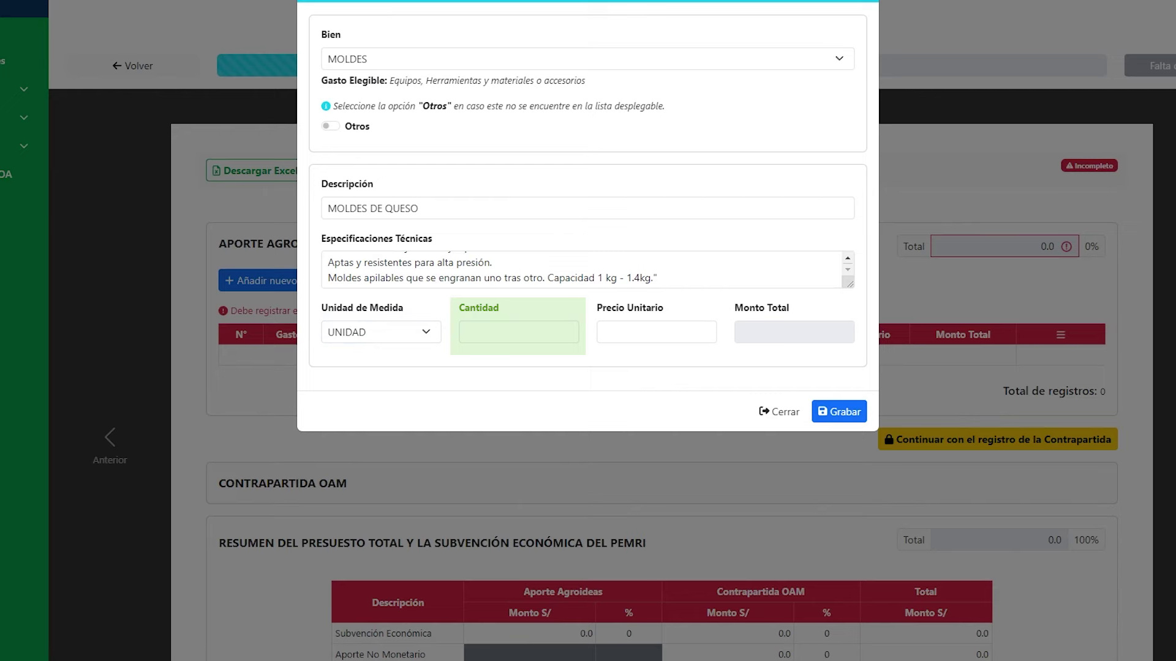
left_click(514, 323)
type("50")
key("Tab")
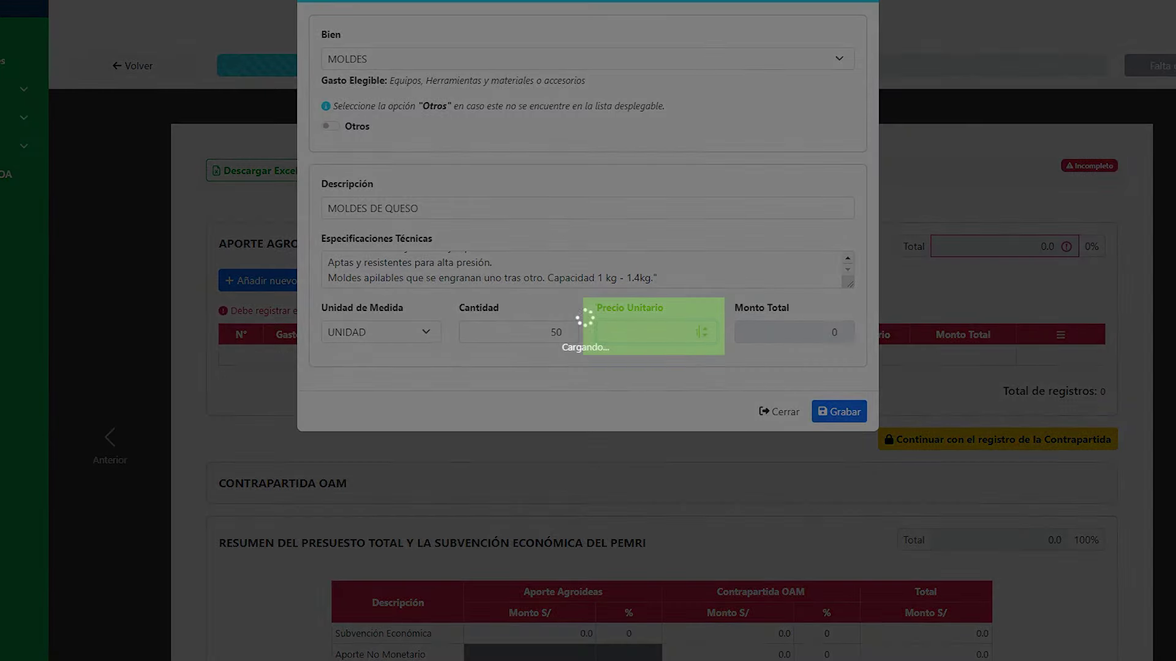
type("140")
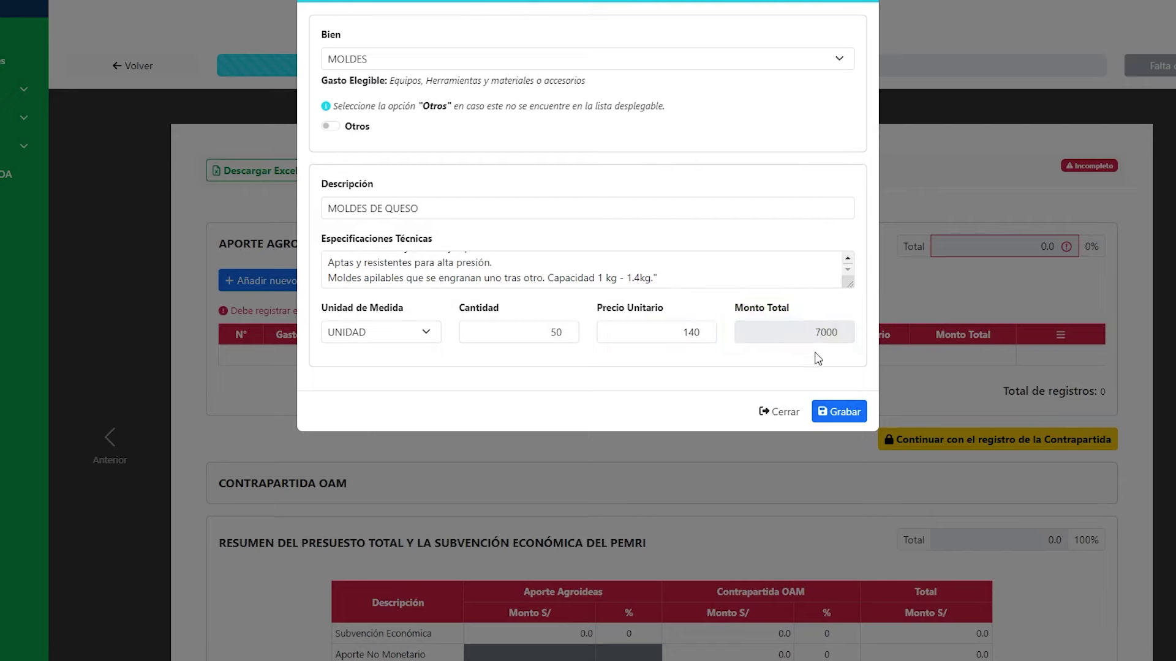
left_click(852, 415)
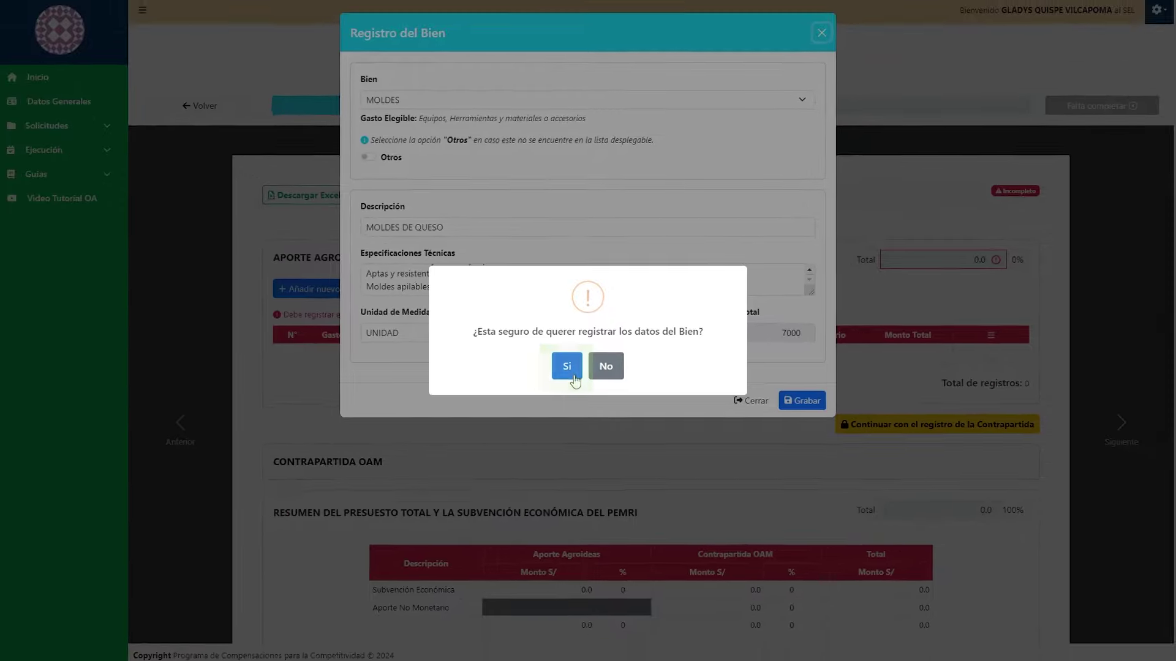
left_click(559, 375)
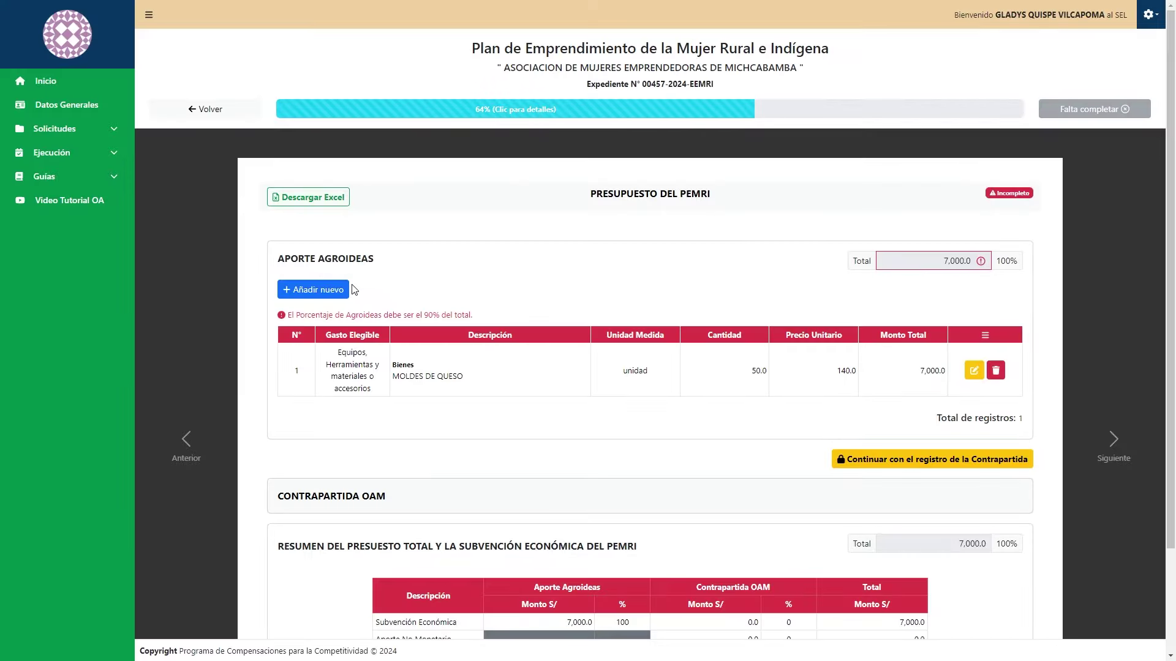
Start a new Agroideas budget item, search the goods list for "COCINA", and classify it under Otros as BIENES
left_click(346, 291)
left_click(438, 102)
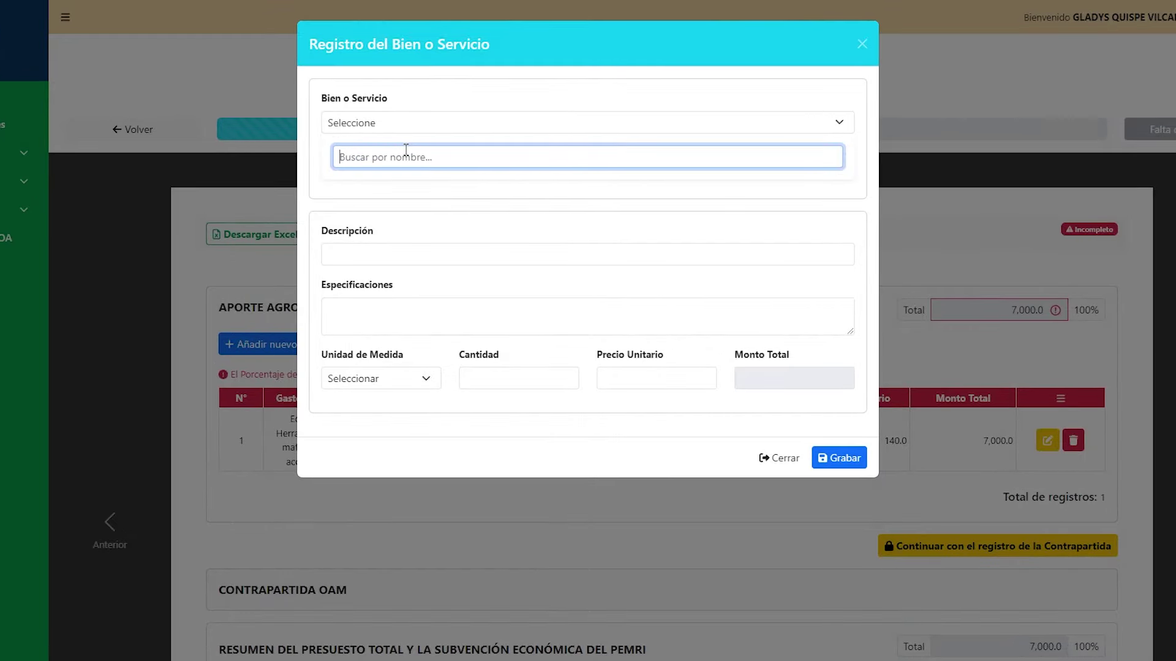
type("COCINA")
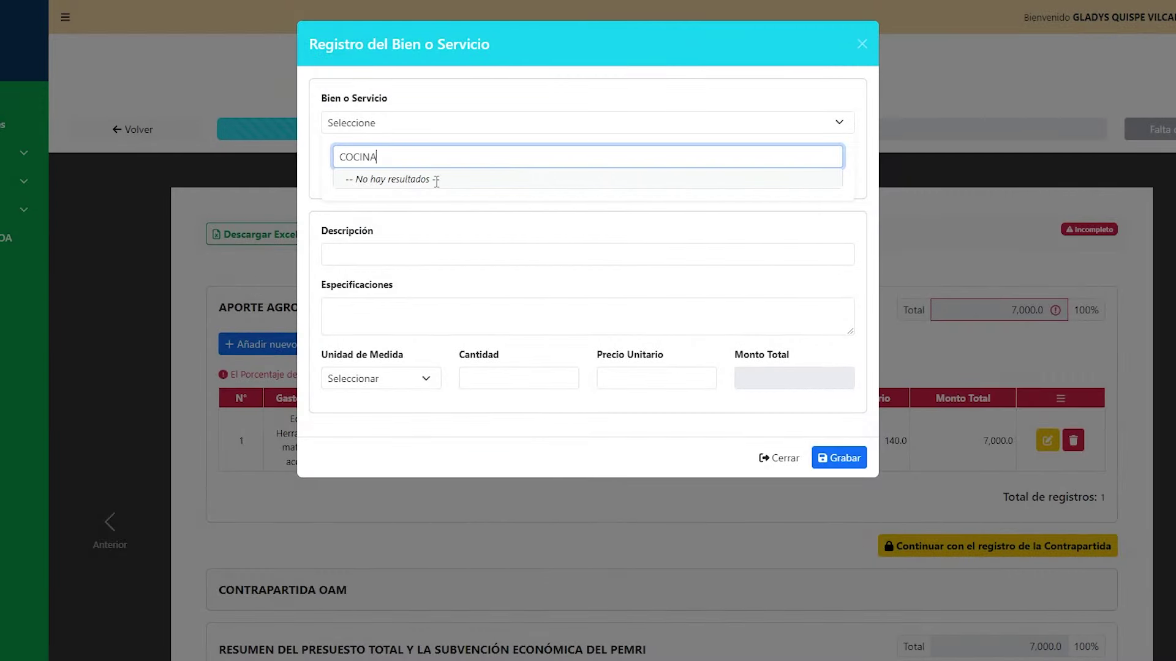
left_click(311, 168)
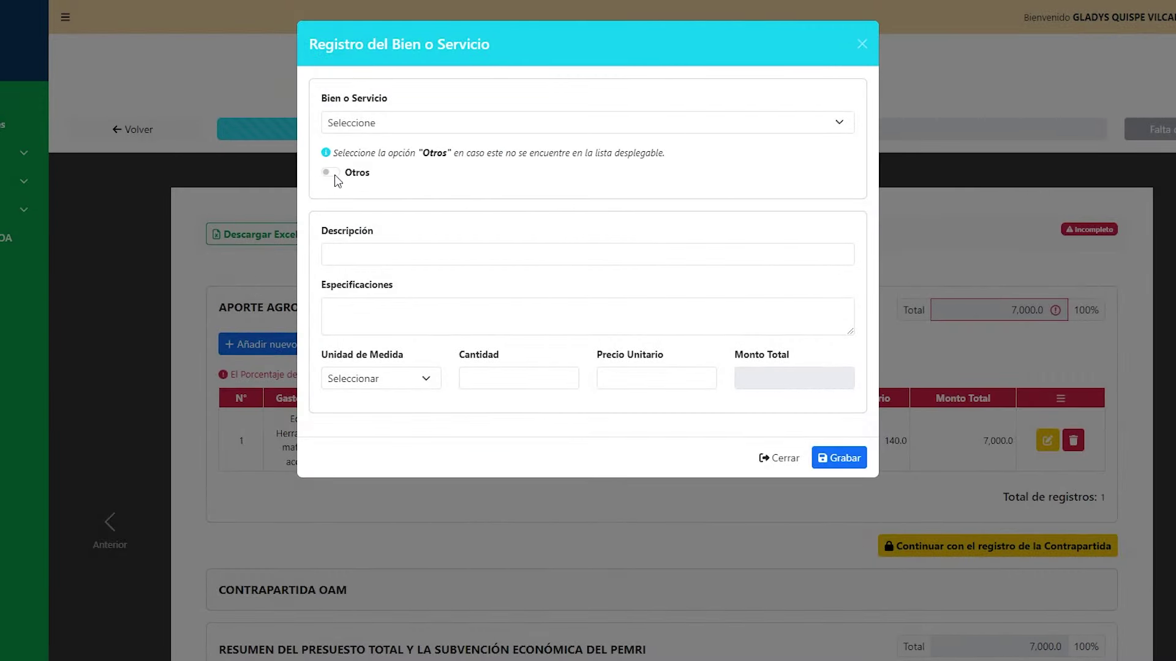
left_click(331, 173)
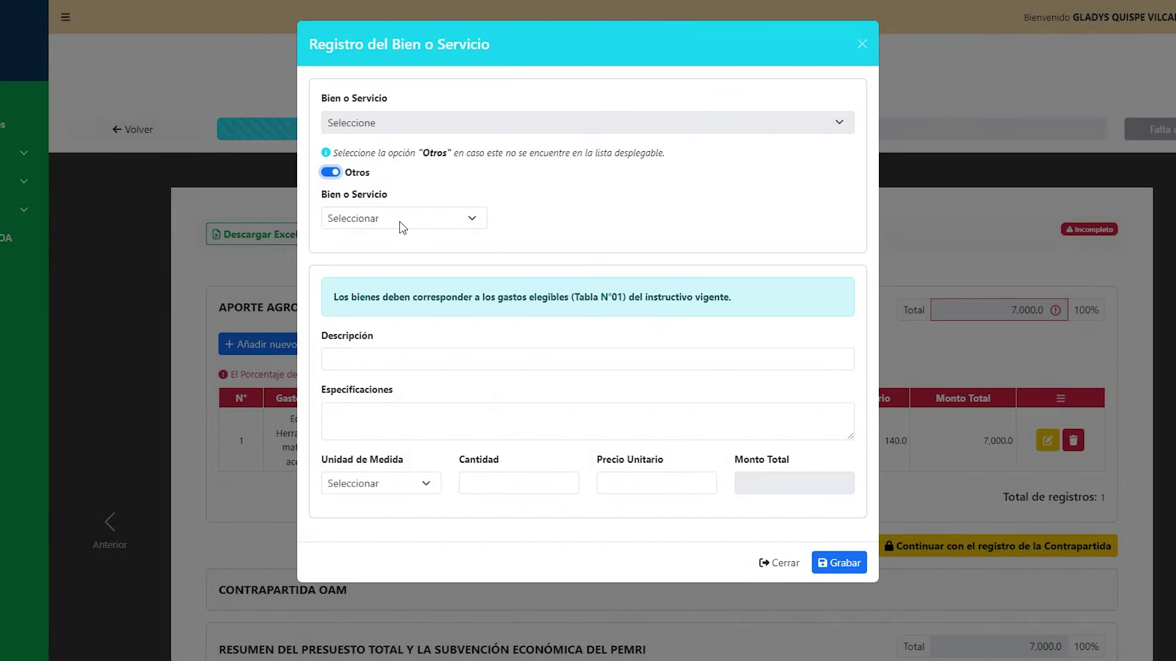
left_click(399, 221)
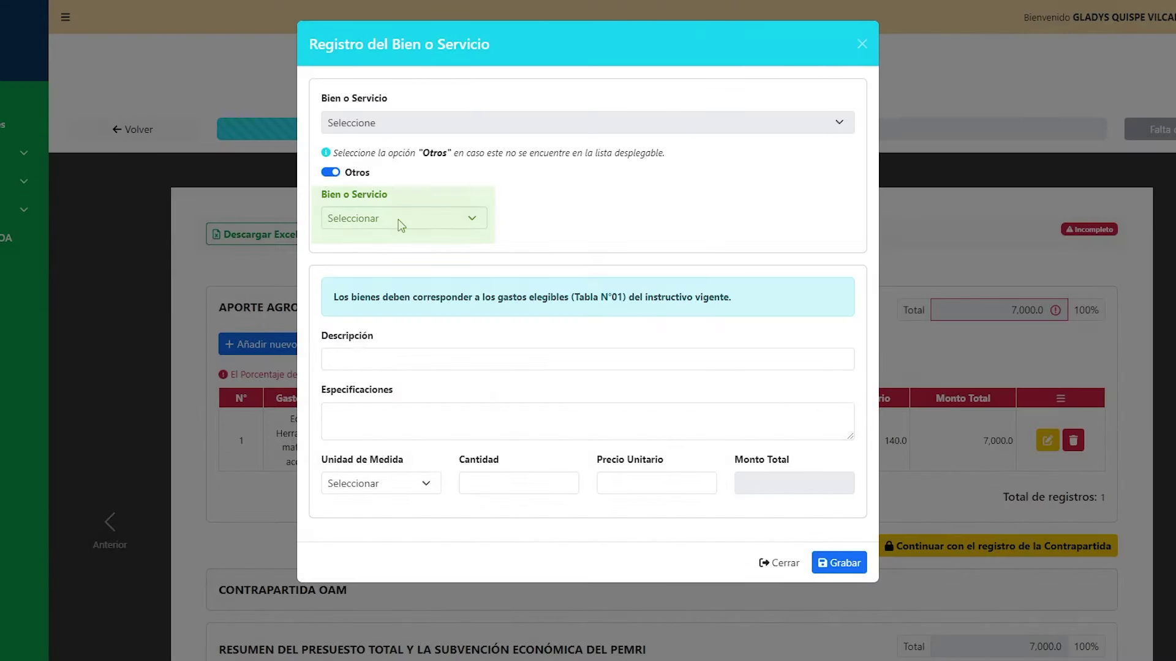
left_click(391, 251)
Describe the item as "COCINA INDUSTRIAL" and paste in its technical specifications, removing the trailing blank line
left_click(396, 362)
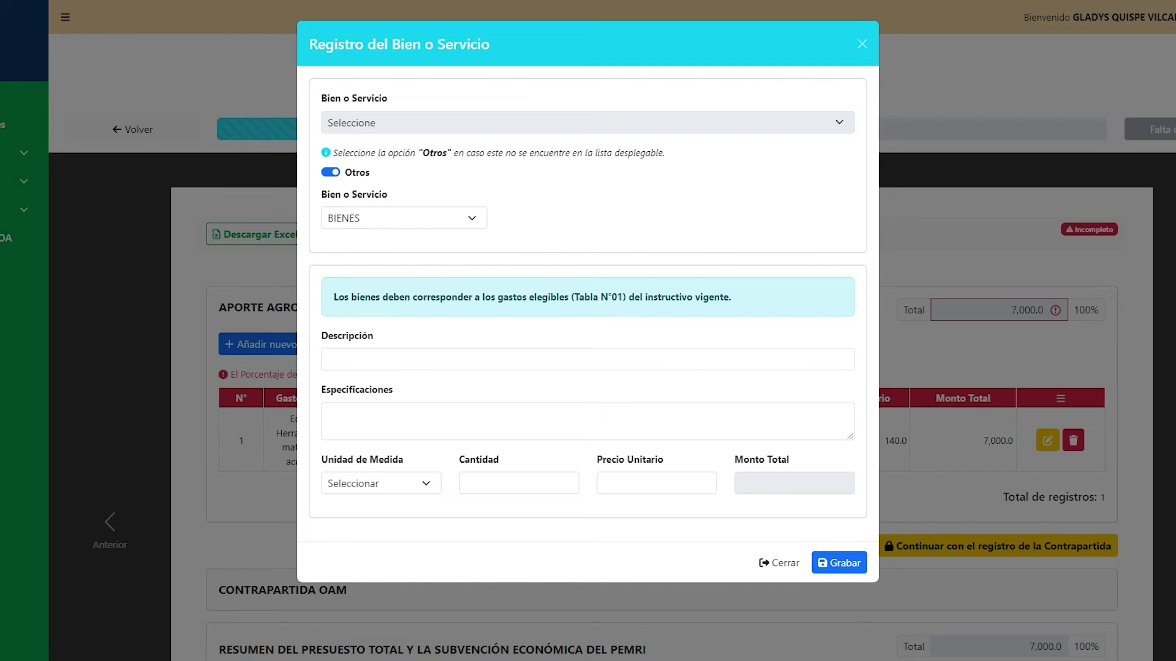
key("ctrl+v")
left_click(404, 412)
key("ctrl+v")
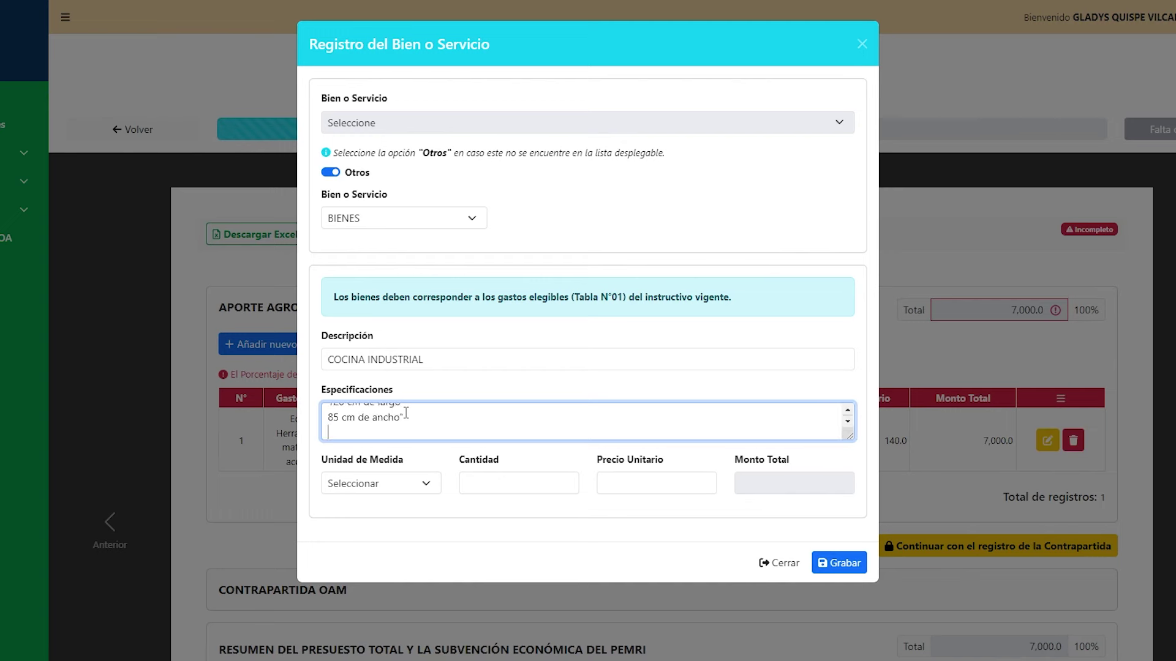
key("BackSpace")
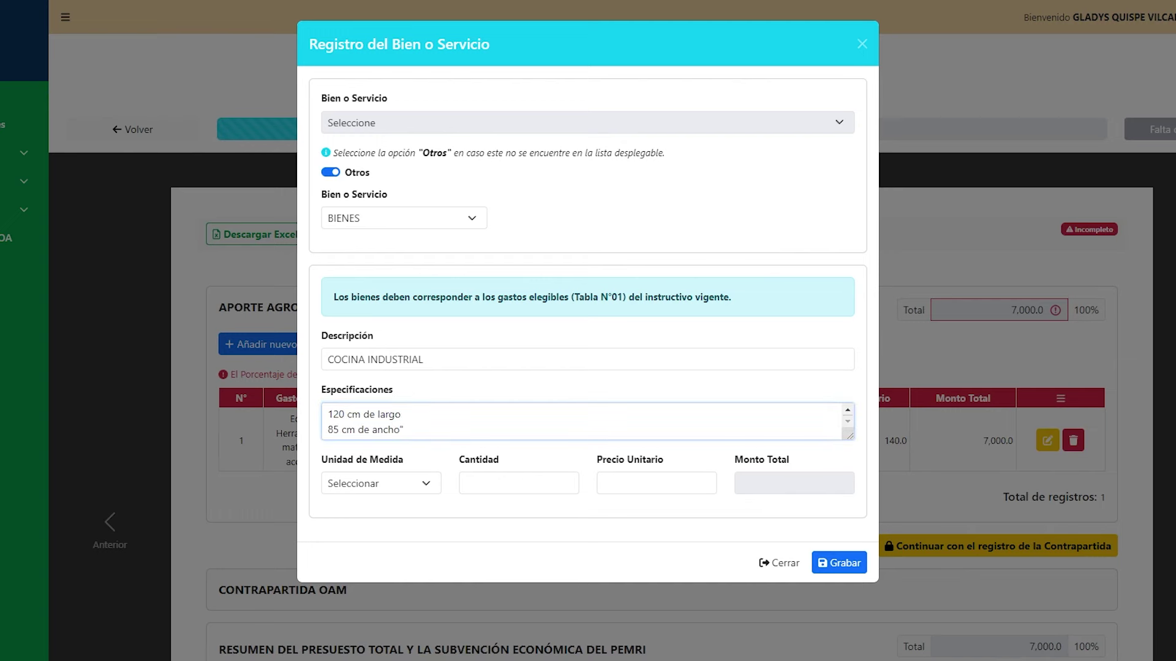
Set the industrial kitchen's unit to UNIDAD, quantity to 1 and unit price to 2600, then save and confirm its registration
left_click(397, 492)
left_click(399, 211)
left_click(530, 483)
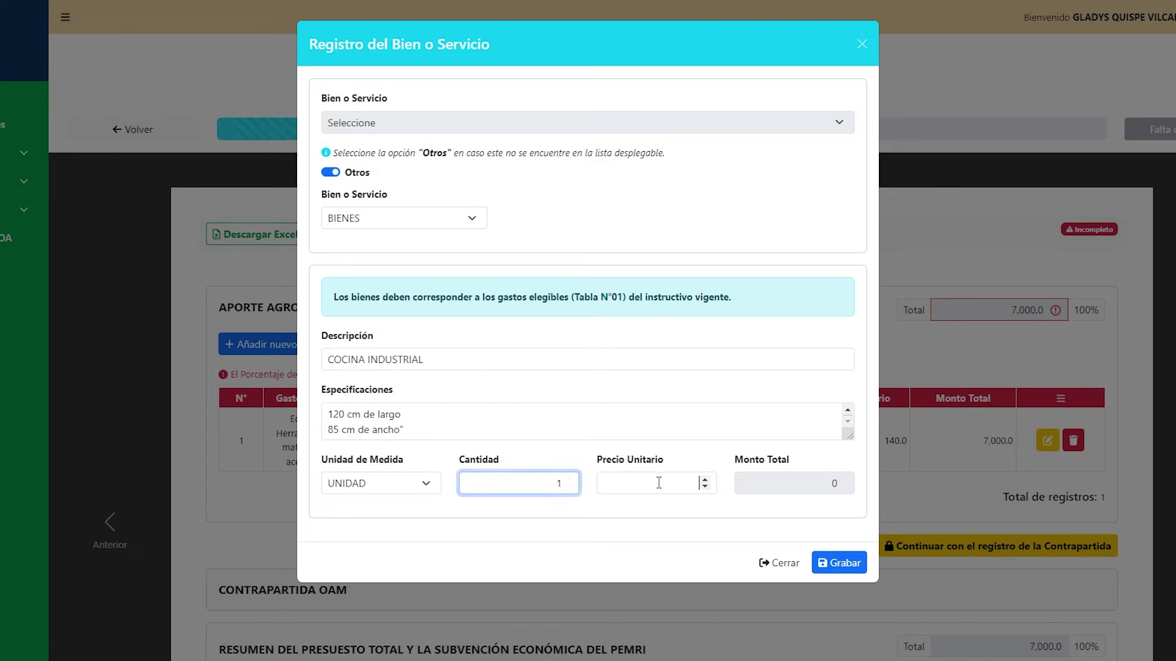
left_click(652, 482)
type("2600")
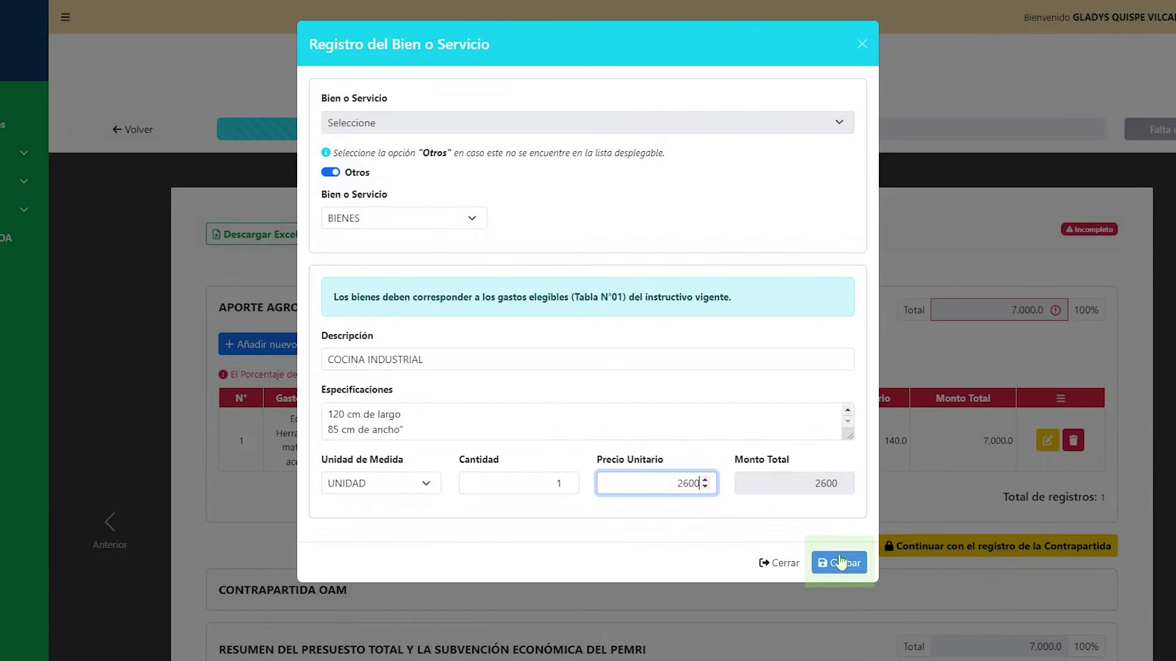
left_click(836, 562)
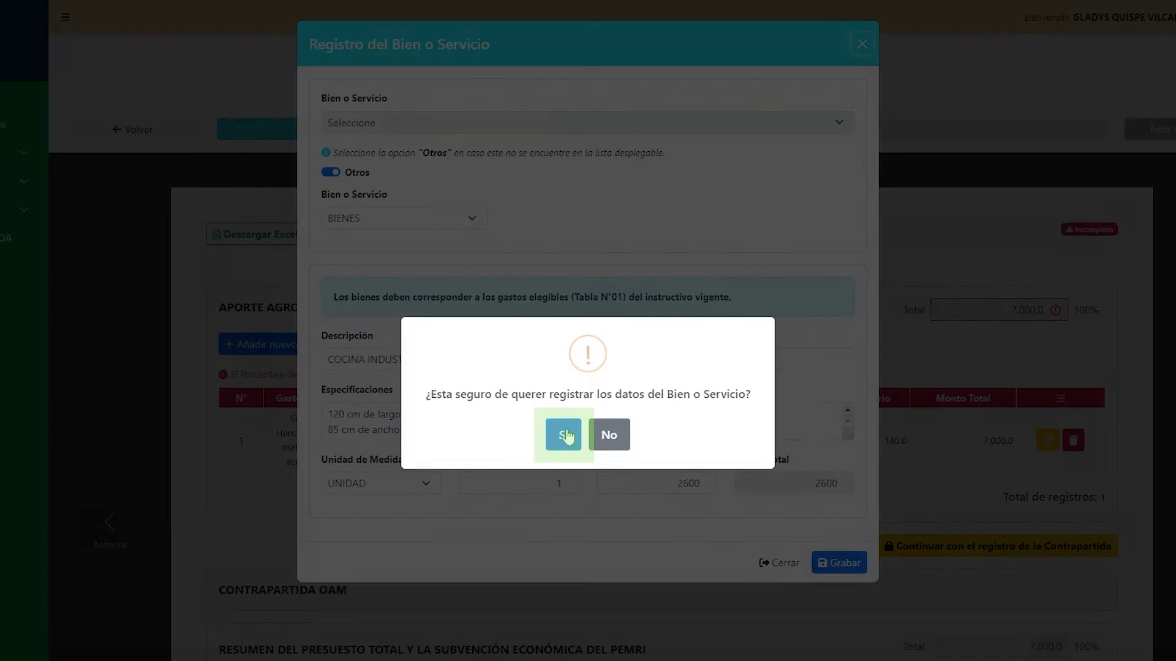
left_click(567, 431)
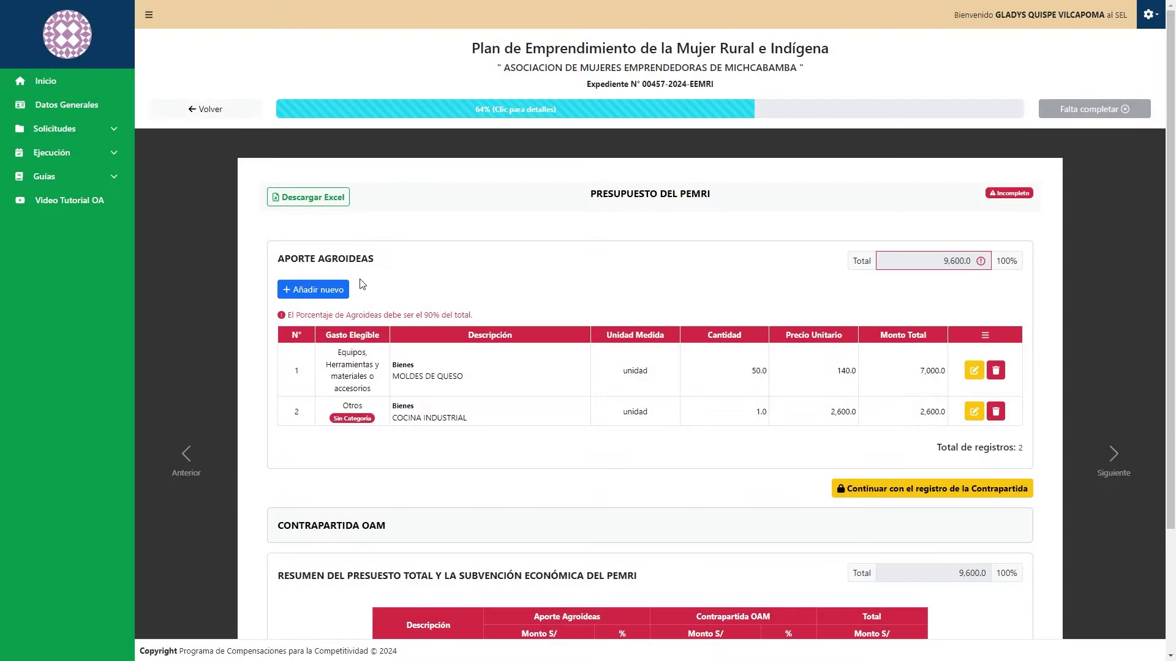
Start another Agroideas budget item and choose ASISTENCIA TÉCNICA as the service
left_click(347, 290)
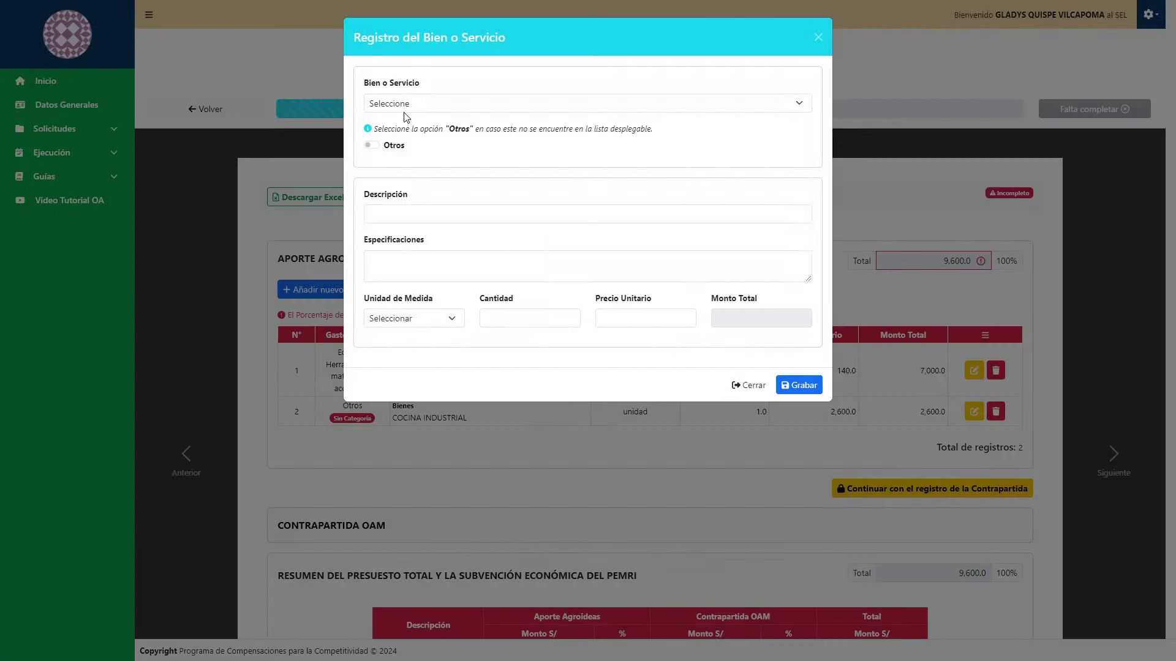
left_click(415, 109)
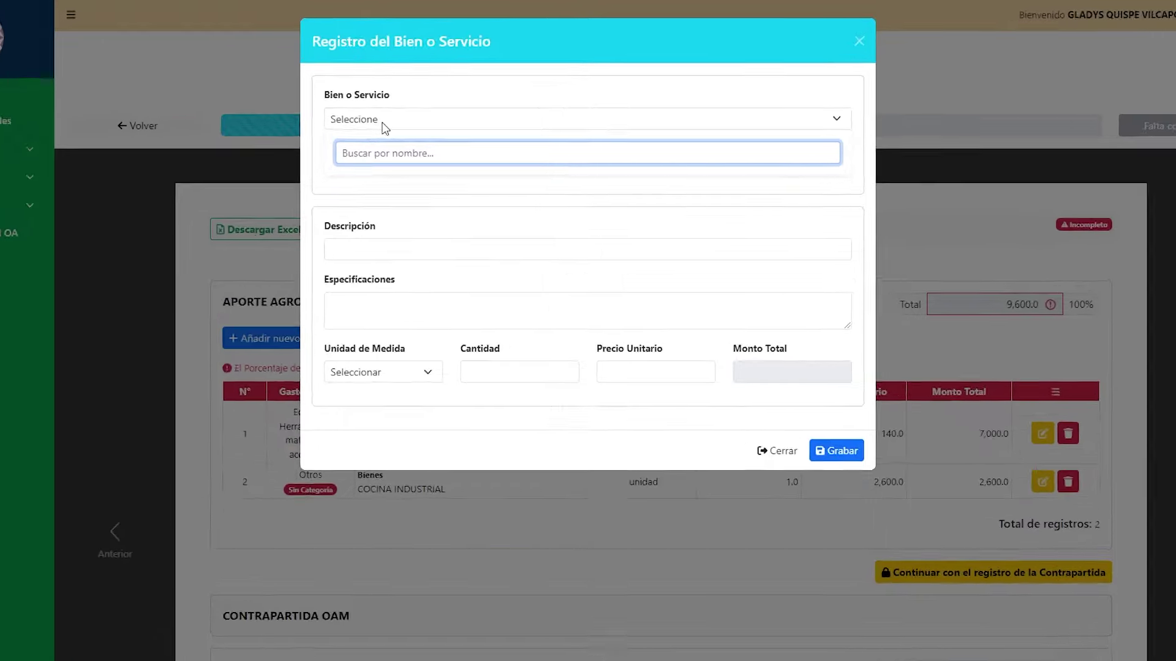
type("asistencia")
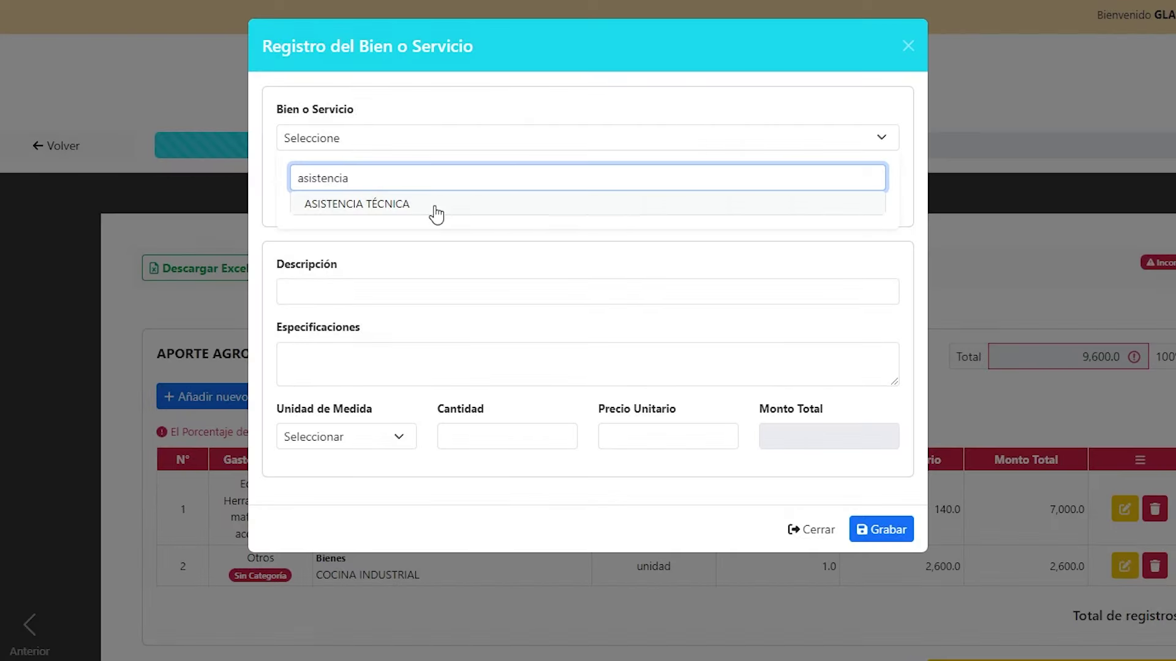
left_click(435, 207)
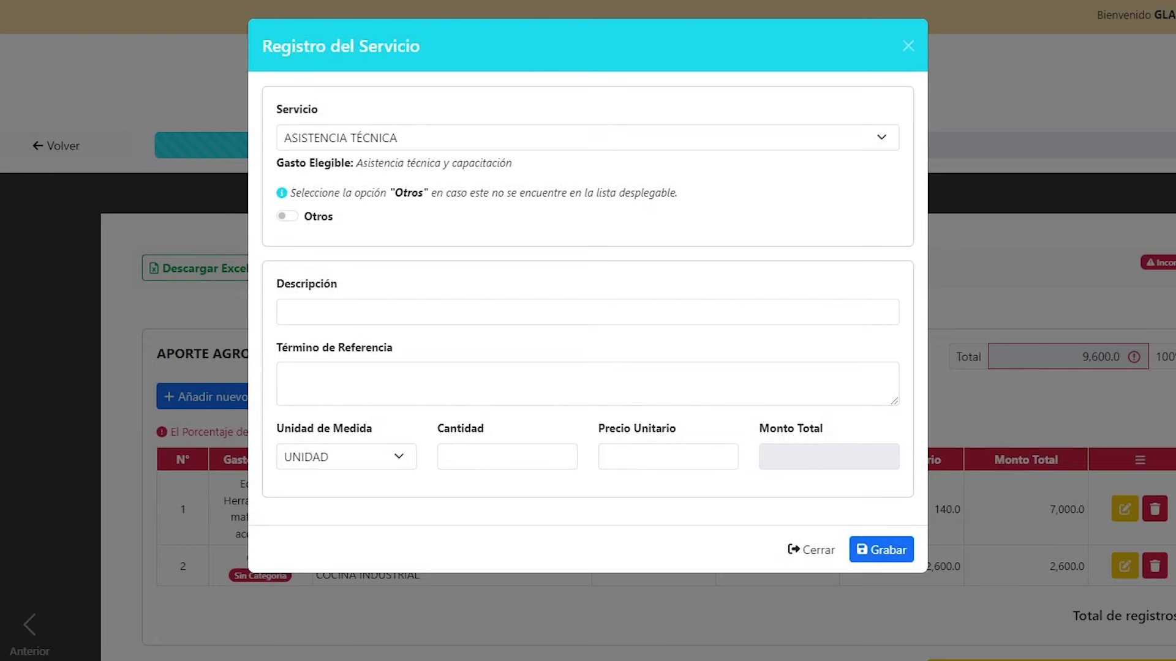
Describe the service as "asistente técnico", fill in its terms of reference, set 6 units of Mes at 2500 each, and save it
left_click(451, 310)
type("asistente técnico")
left_click(431, 387)
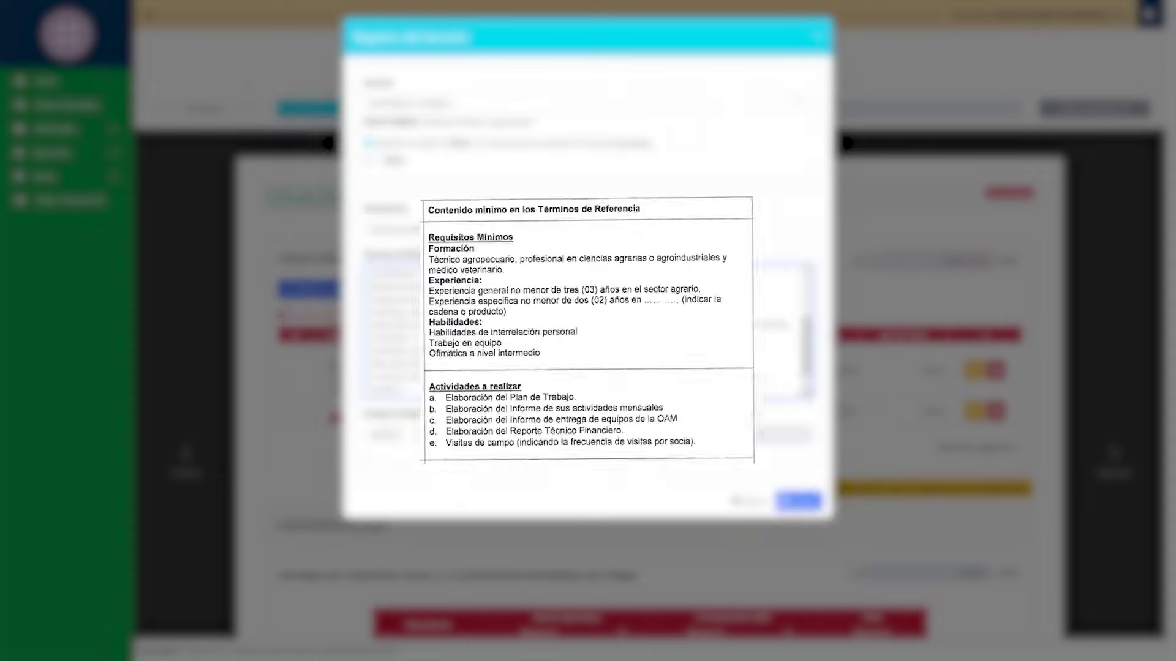
left_click(439, 438)
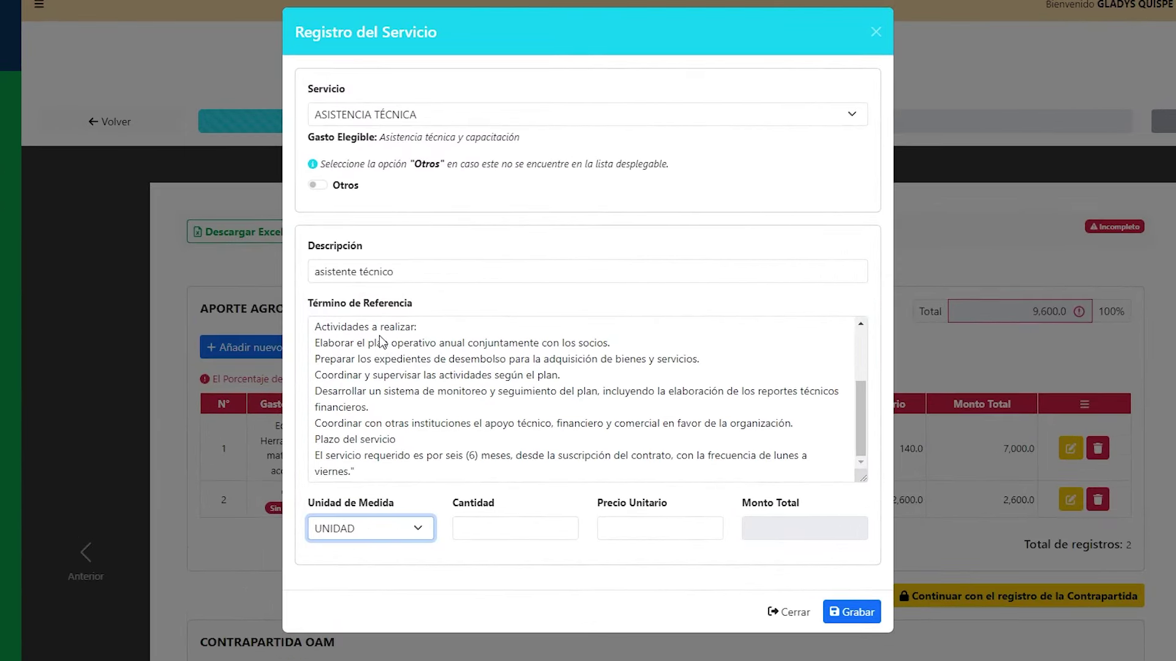
left_click(852, 612)
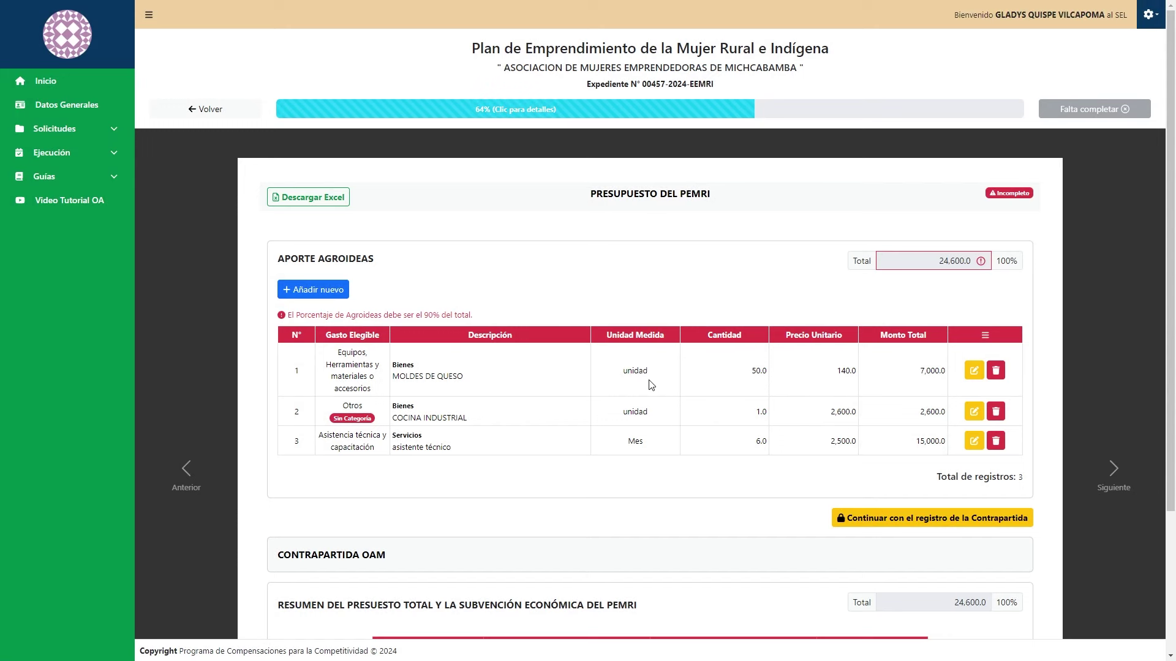
Continue to the counterpart registration, and decline the option to re-enable editing of the Agroideas contribution
left_click(863, 522)
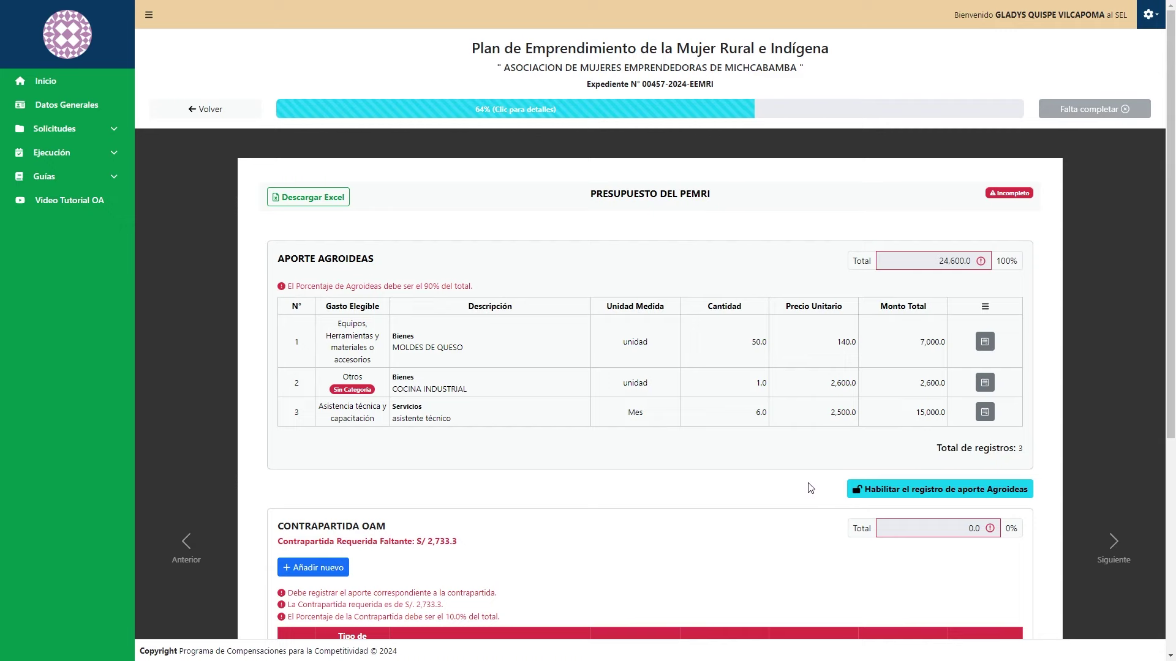
left_click(853, 495)
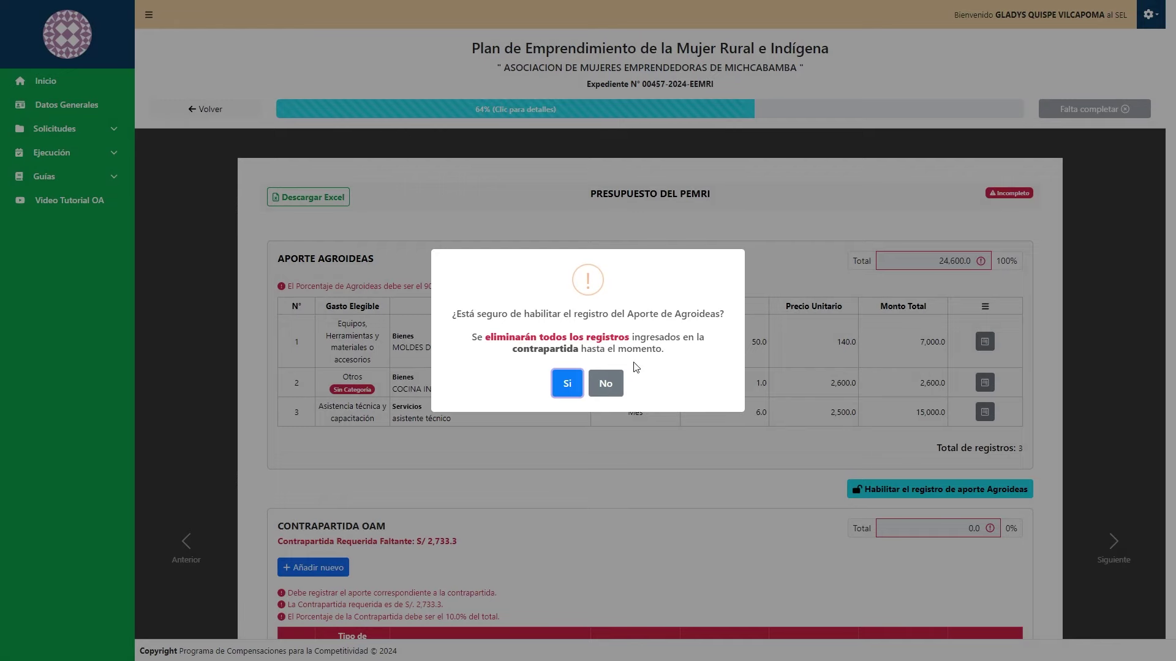
left_click(606, 384)
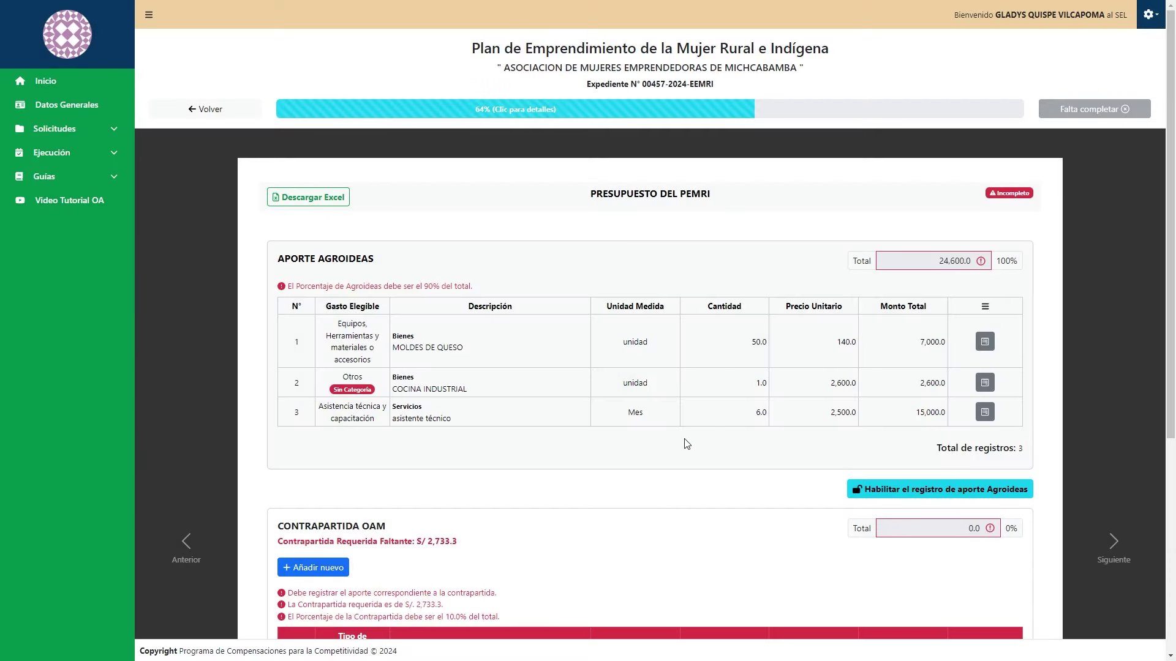
Start a new Contrapartida OAM item with counterpart type VALORIZADO and type MANO DE OBRA
scroll(683, 444, "down", 2)
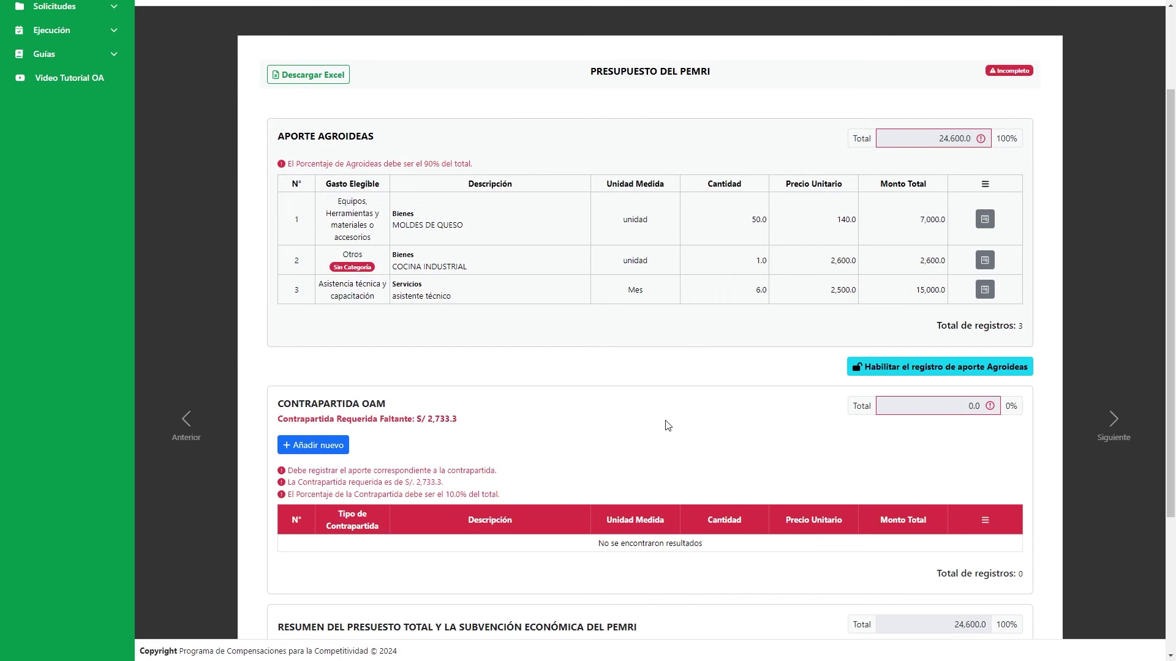
scroll(666, 425, "down", 1)
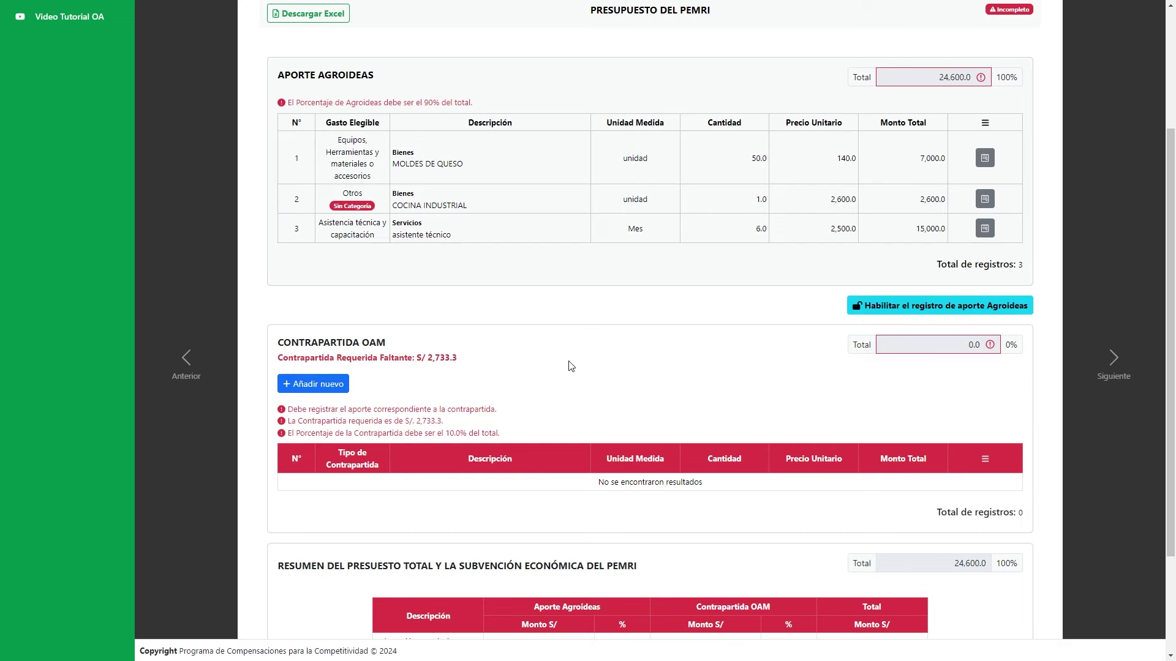
left_click(341, 384)
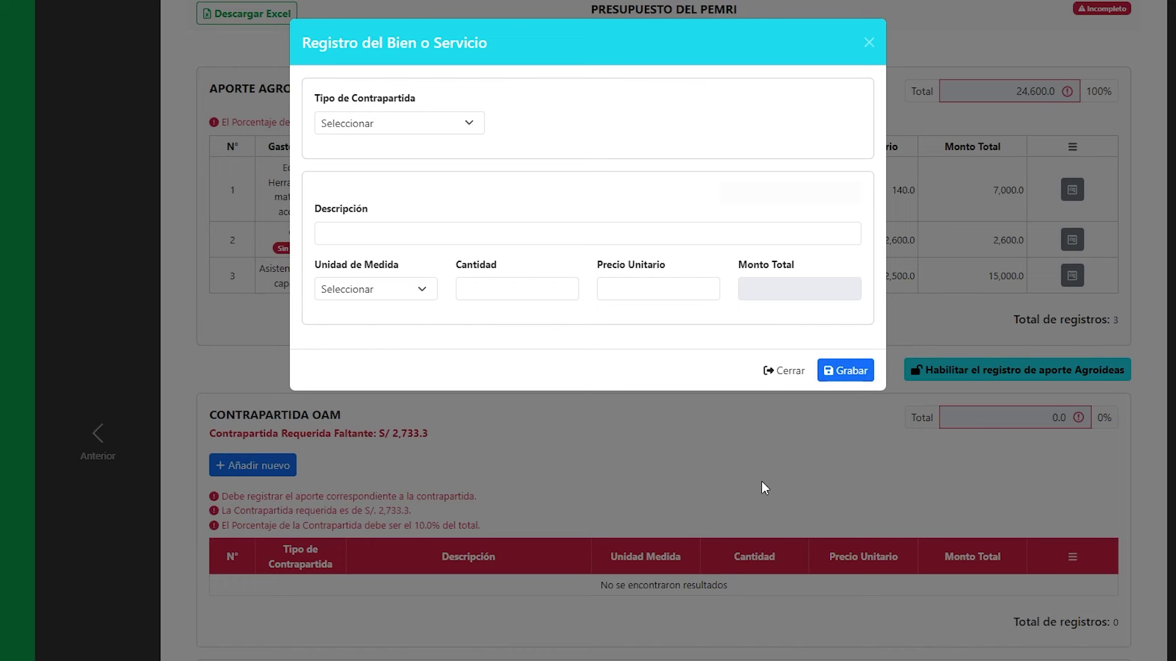
left_click(460, 127)
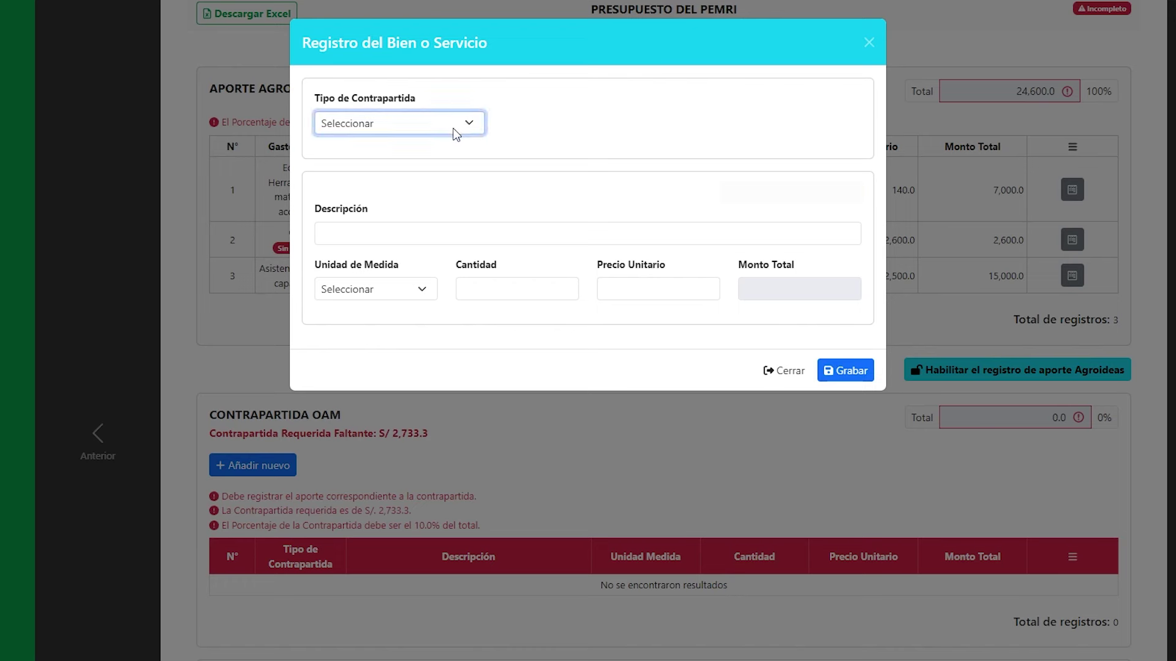
left_click(462, 173)
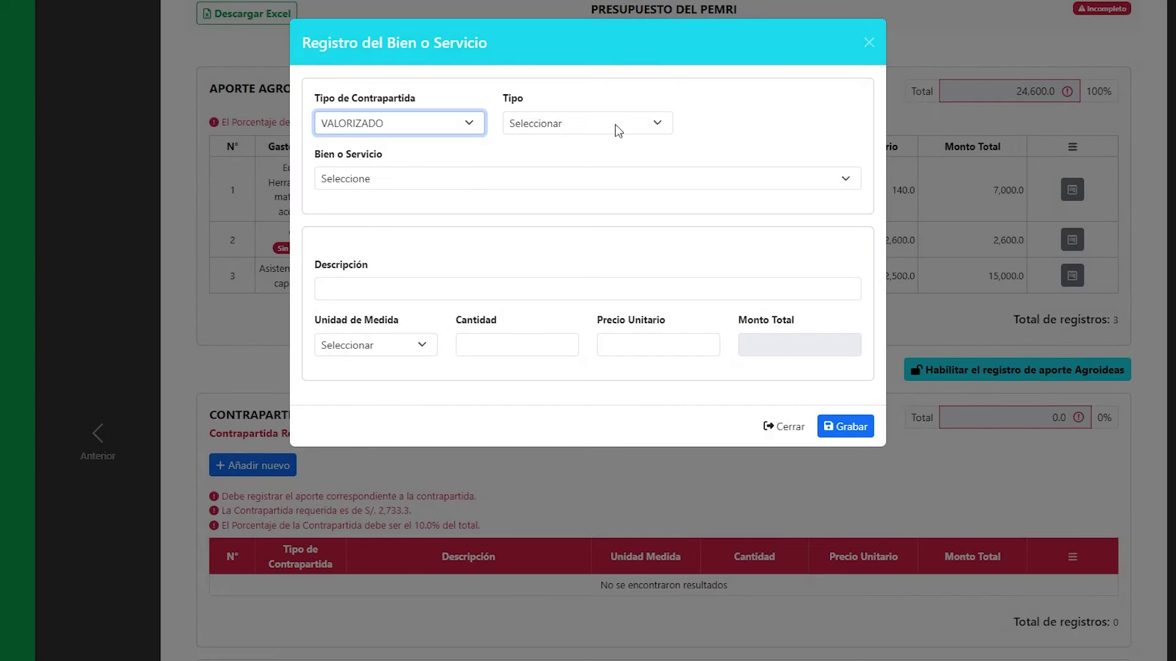
left_click(620, 130)
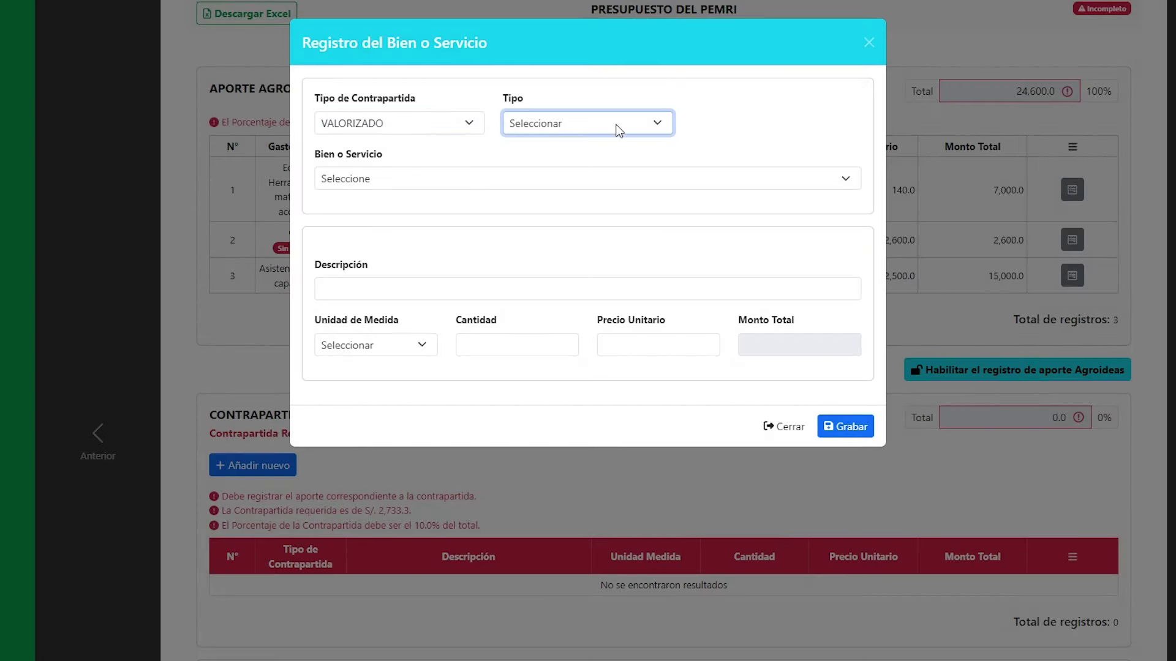
left_click(615, 159)
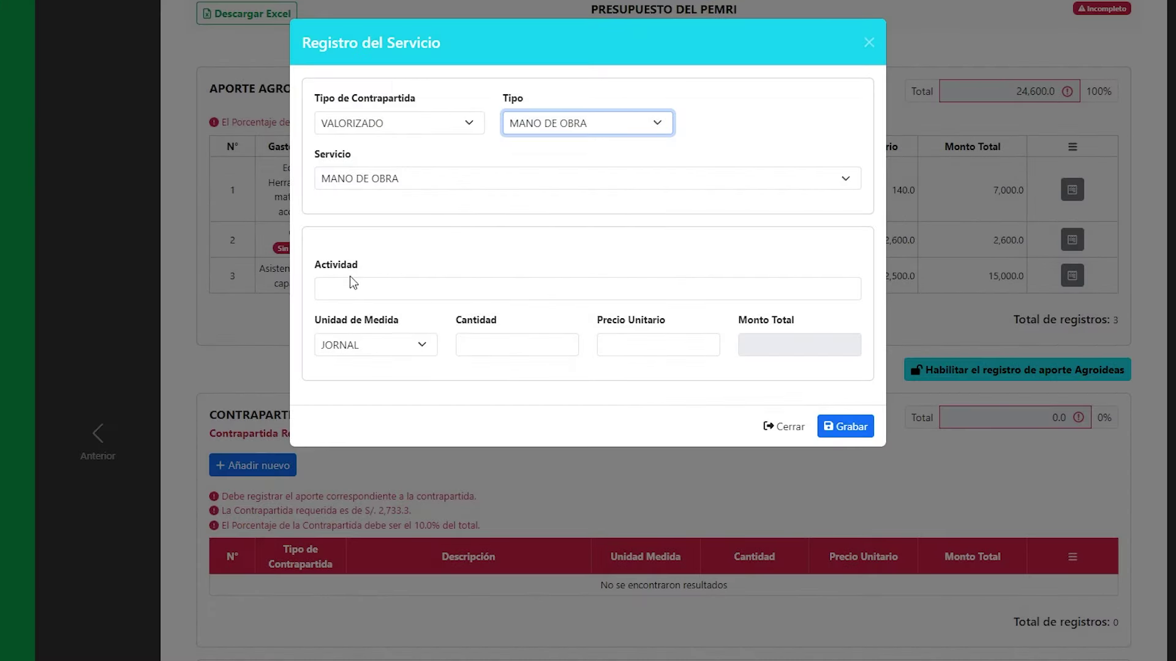
Enter "Mano de obra no calificada" as the counterpart item's activity and choose GLOBAL as its unit of measure
left_click(412, 290)
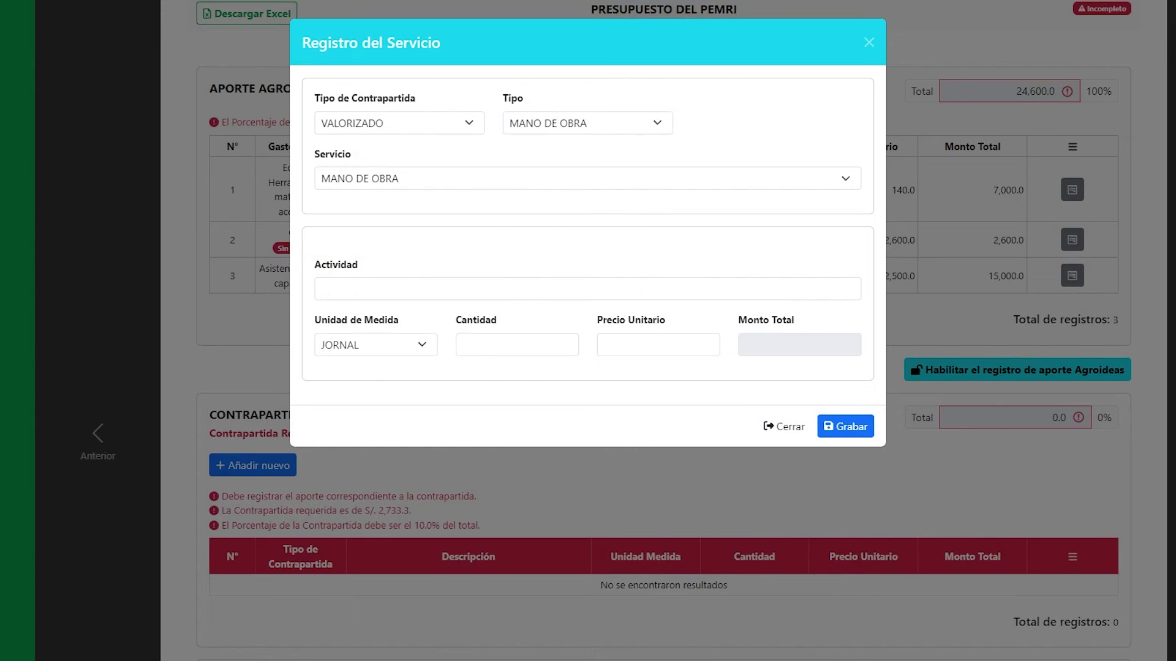
type("Mano de obra no calificada")
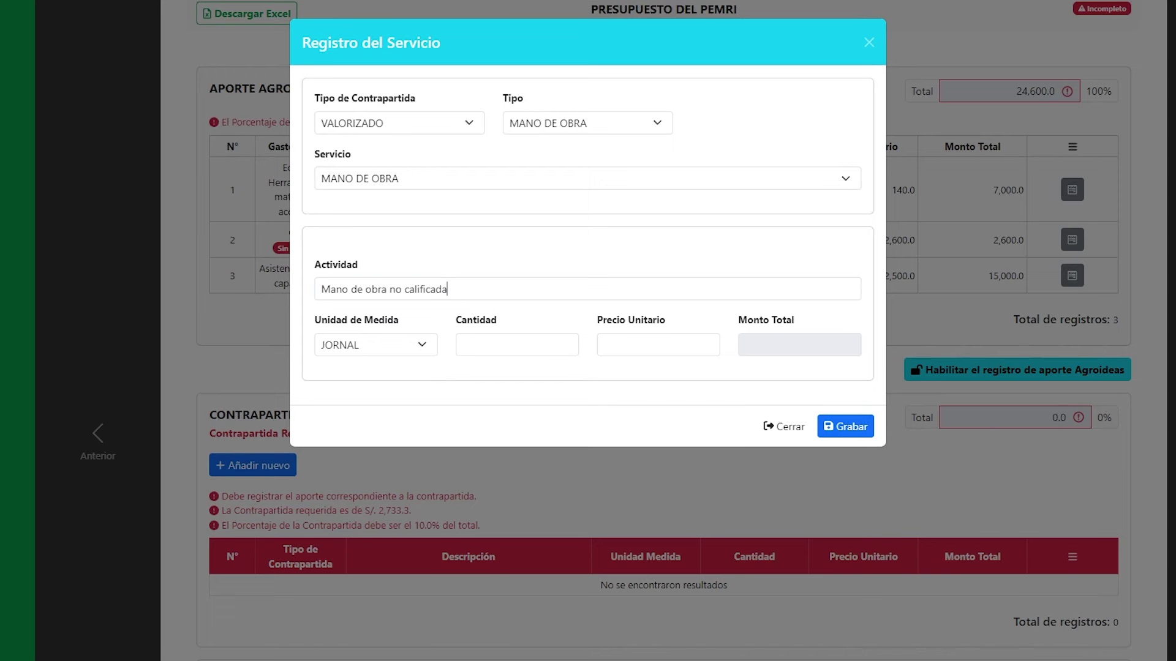
left_click(402, 348)
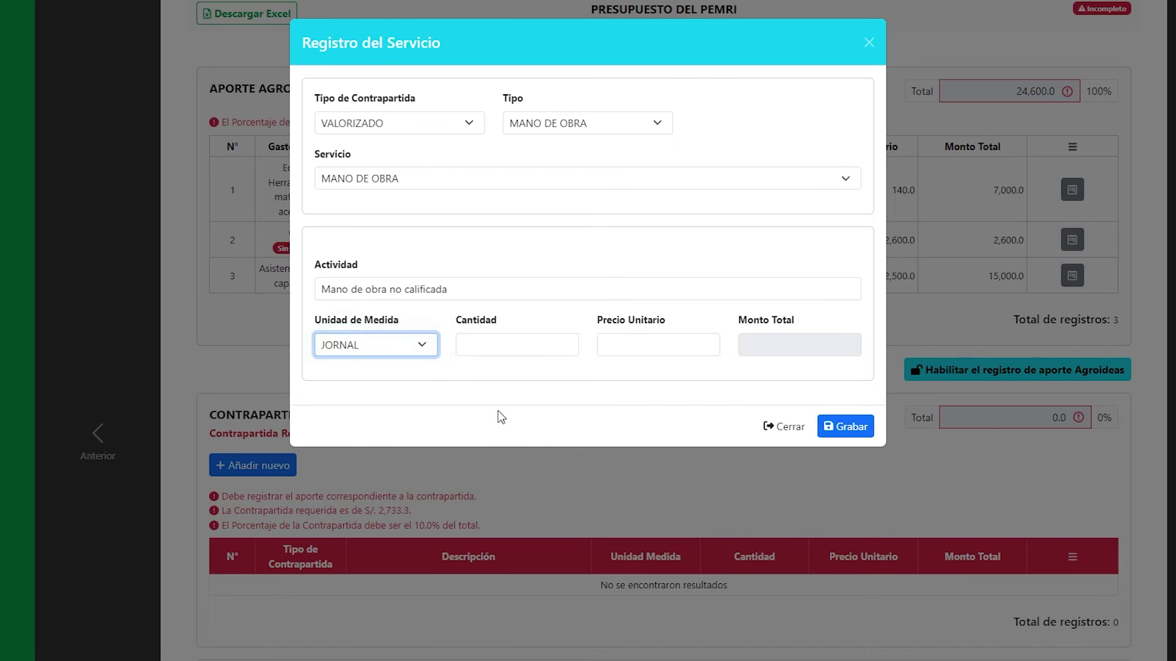
key("g")
Set the counterpart item's quantity to 1 and its unit price to 2733.3, and save the service with confirmation
left_click(524, 344)
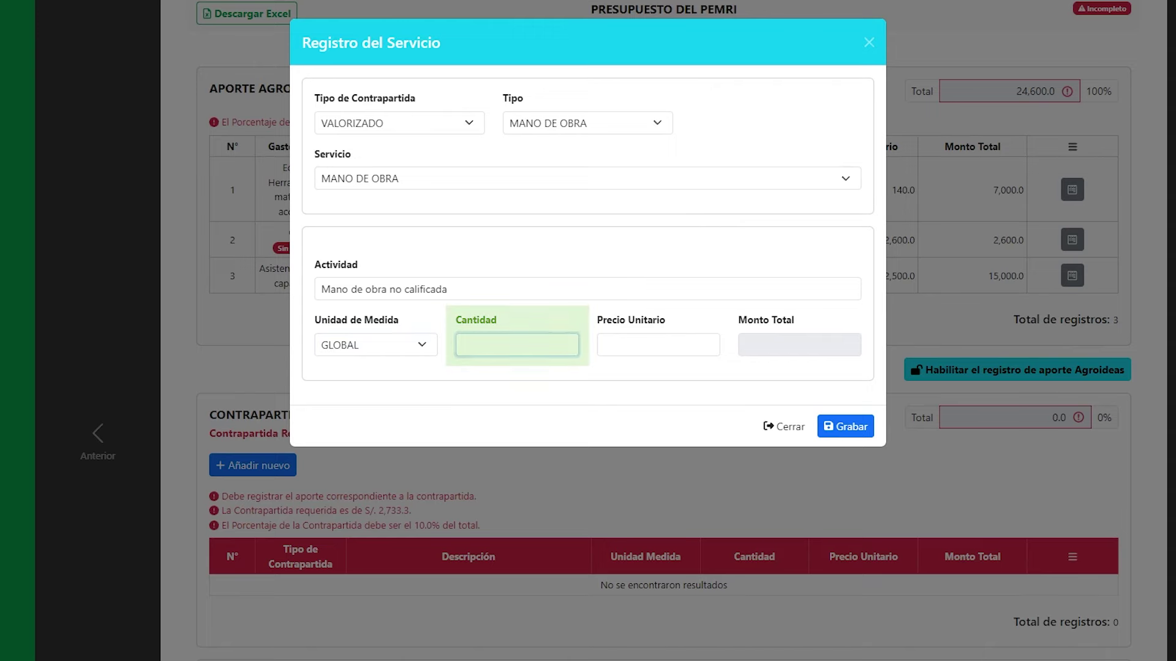
left_click(564, 341)
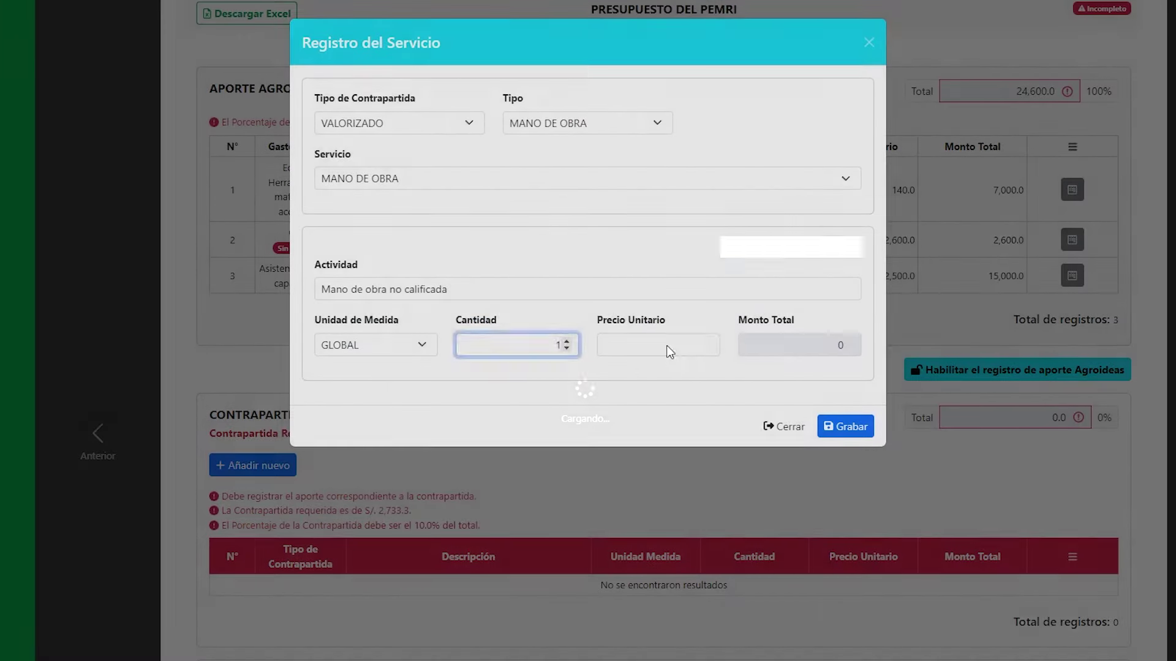
left_click(674, 348)
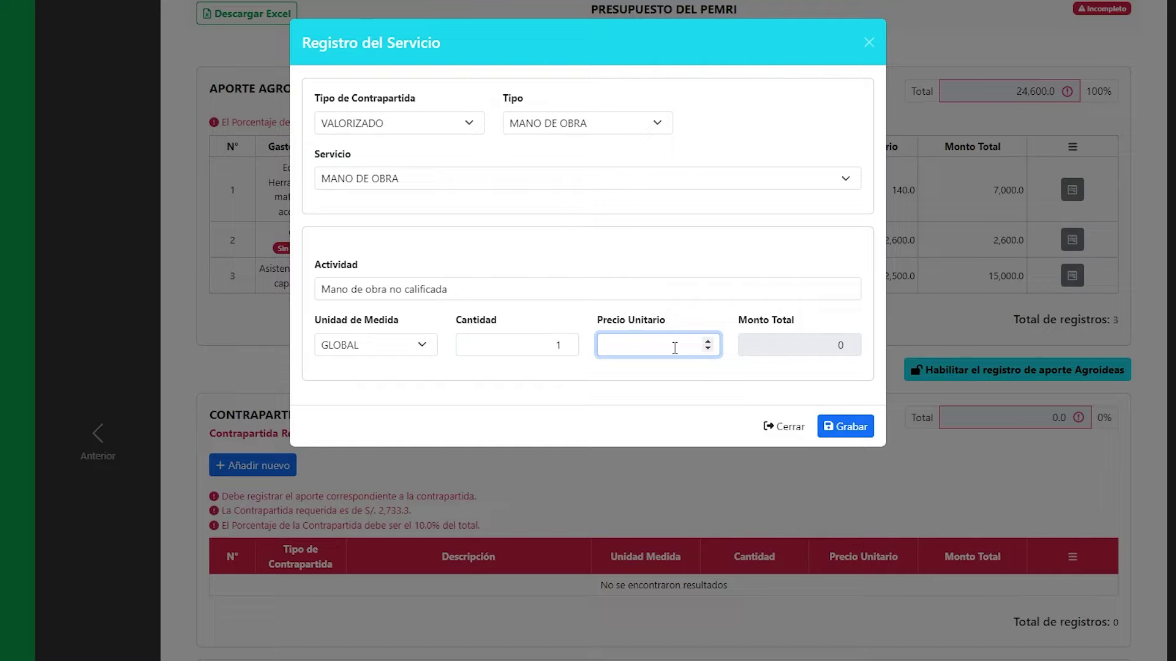
left_click(791, 372)
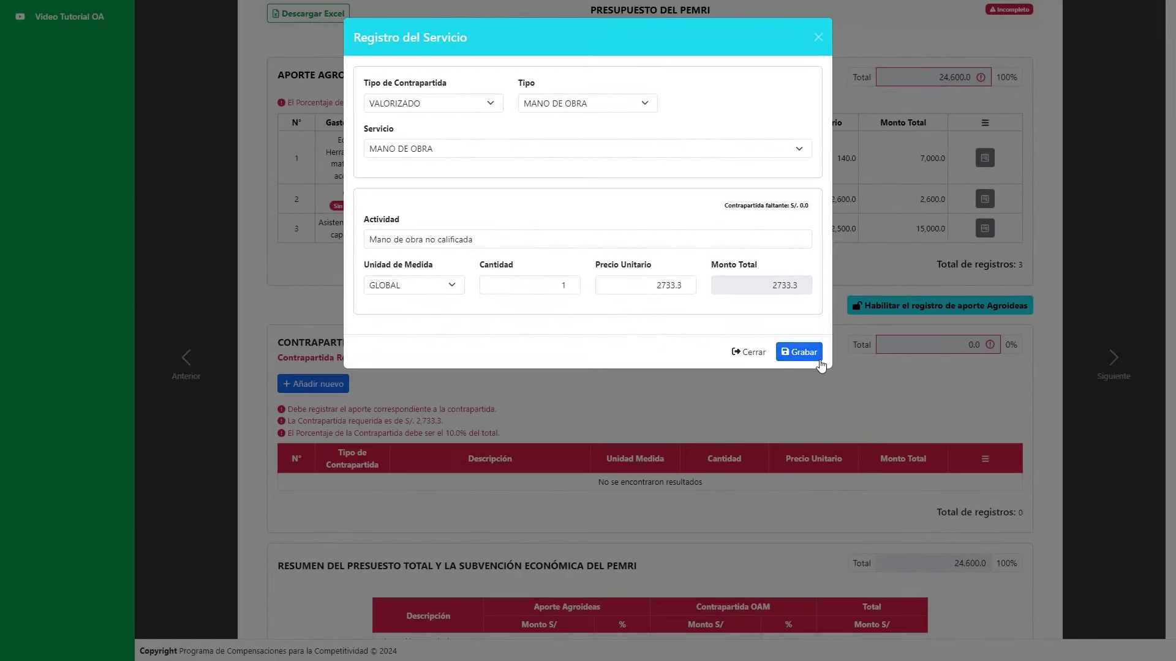
left_click(868, 434)
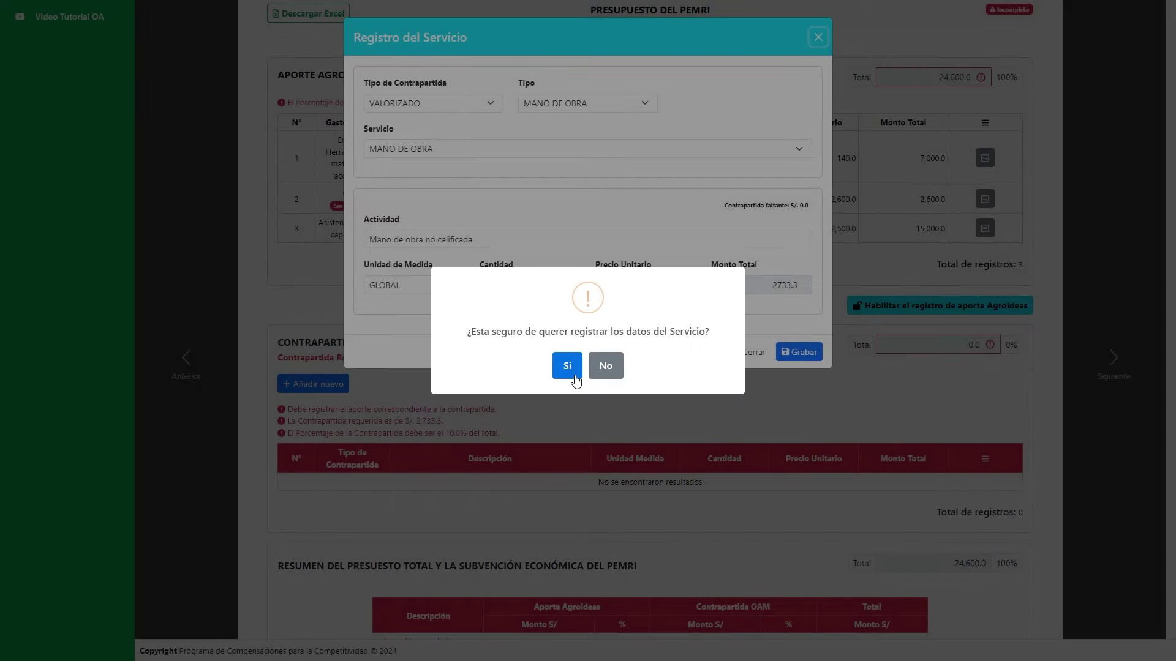
left_click(567, 368)
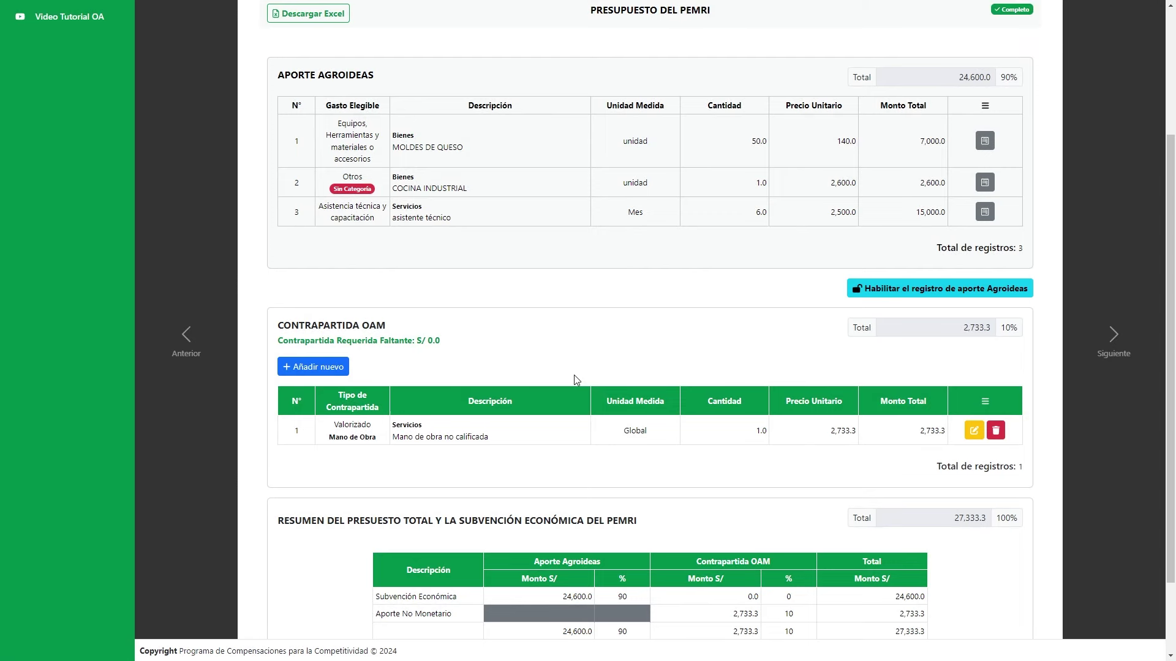
Finalize the registration of the rural women's entrepreneurship plan and confirm that its data can no longer be modified
scroll(834, 292, "up", 2)
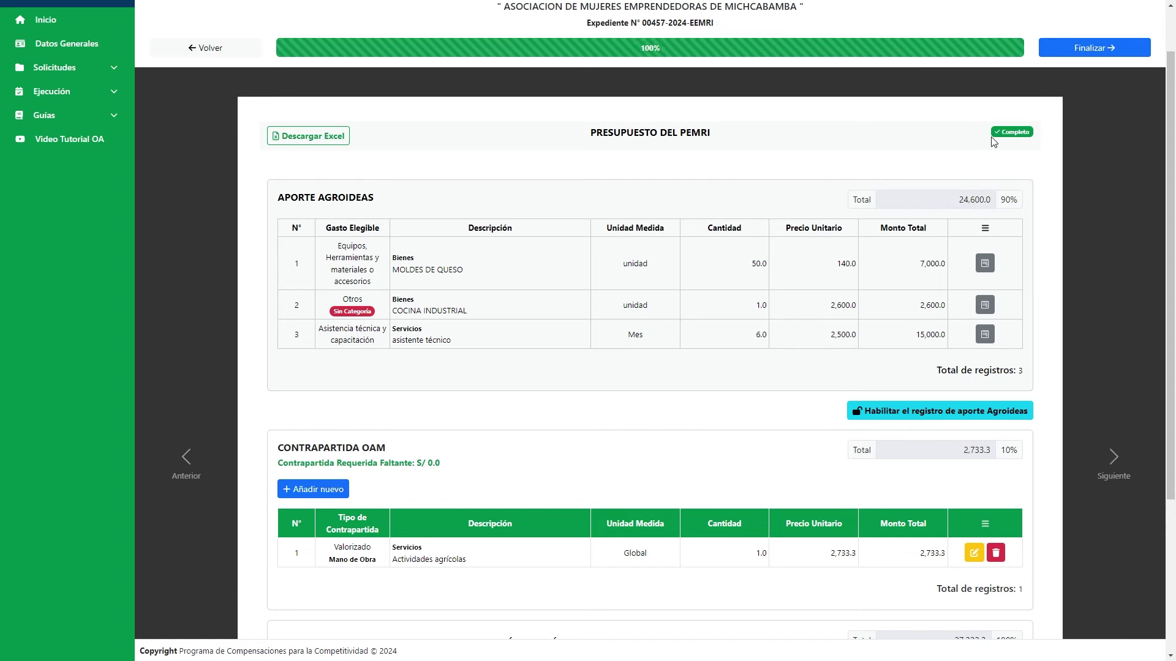
scroll(1064, 77, "up", 1)
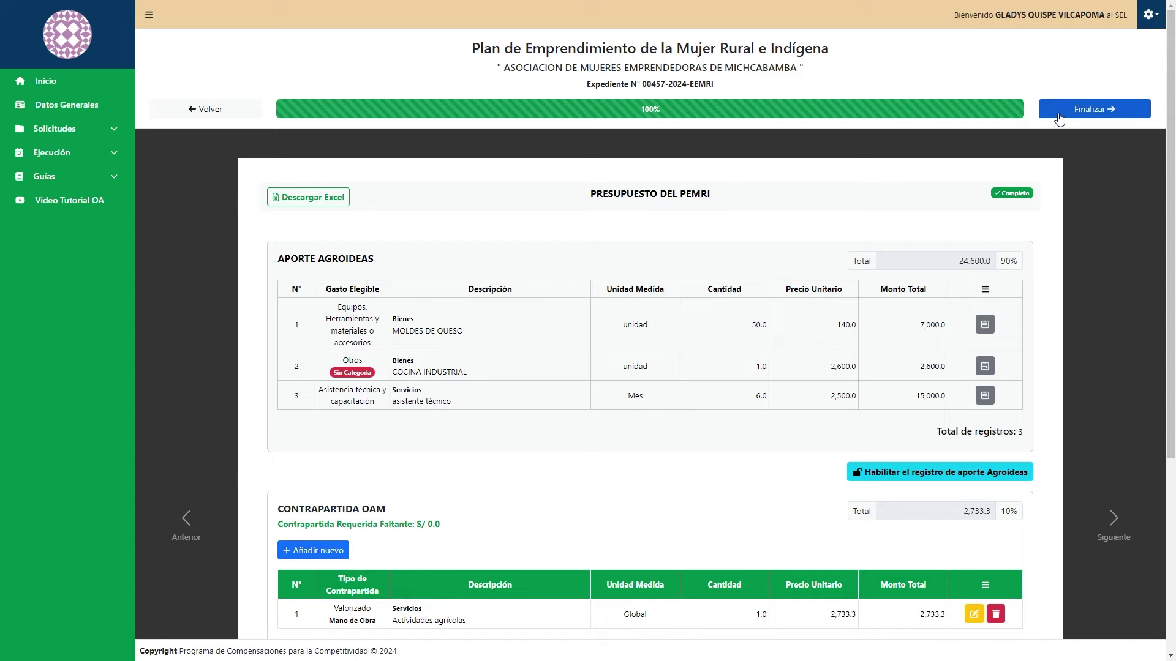
left_click(981, 195)
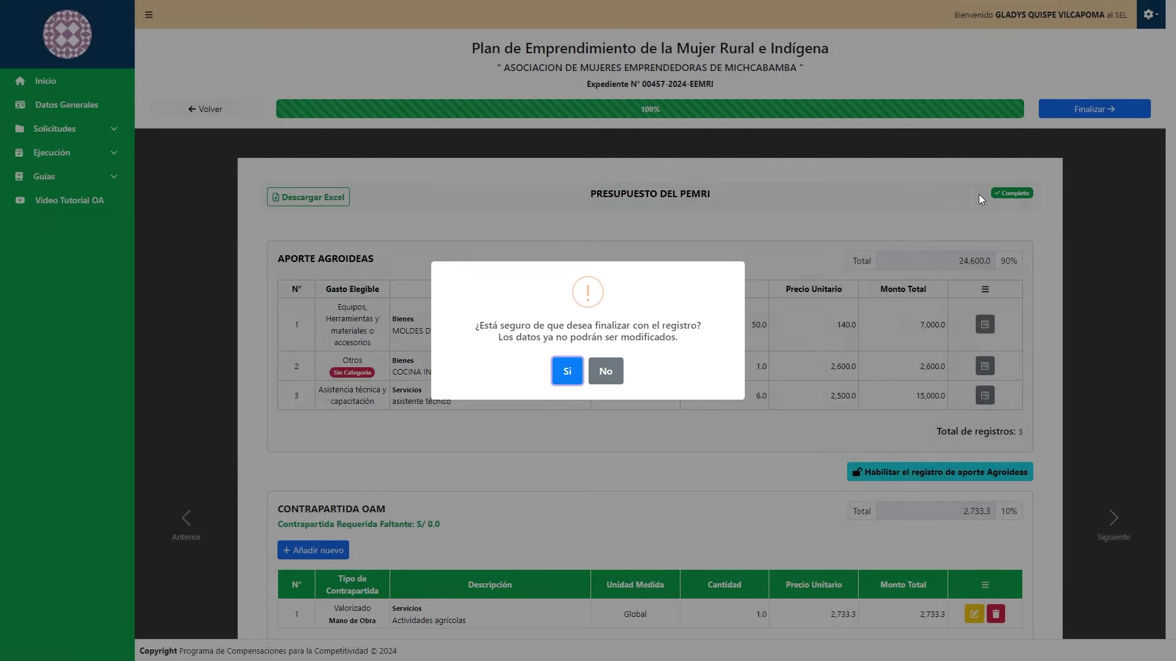
left_click(567, 371)
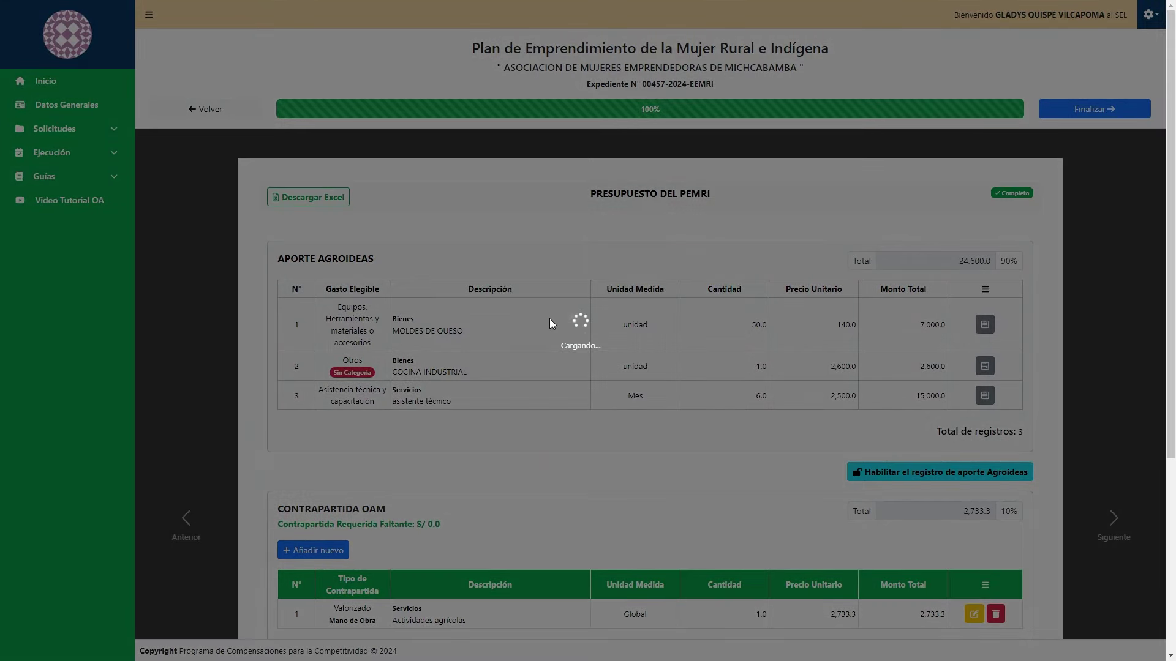